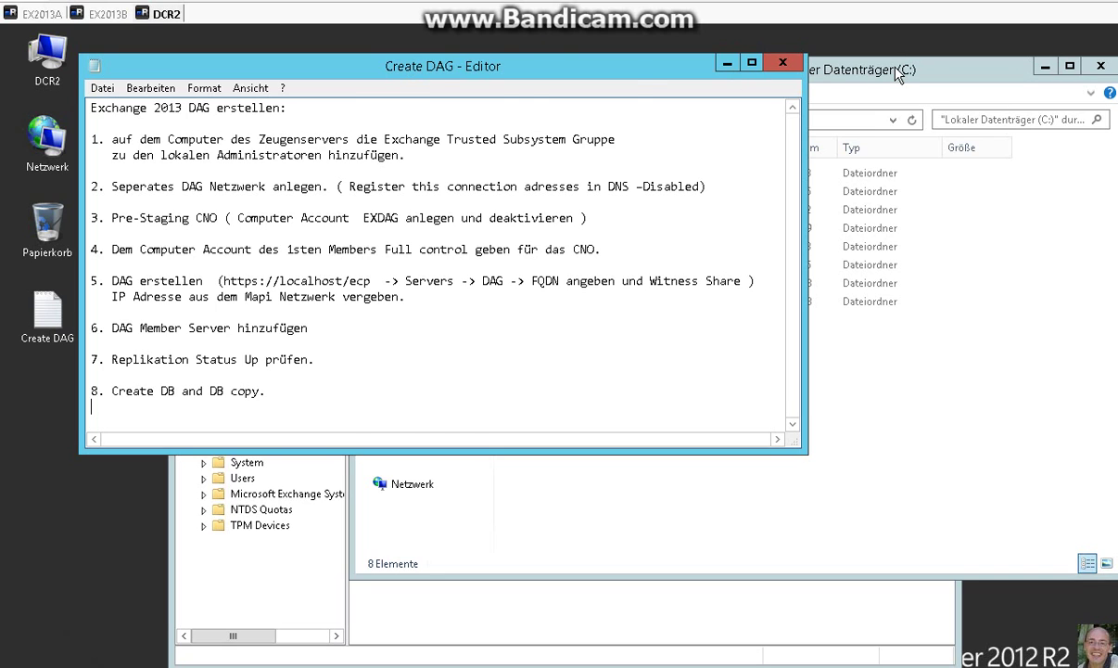
# Check the Zeuge witness folder on drive C, then return to the Create DAG checklist.
pyautogui.click(896, 74)
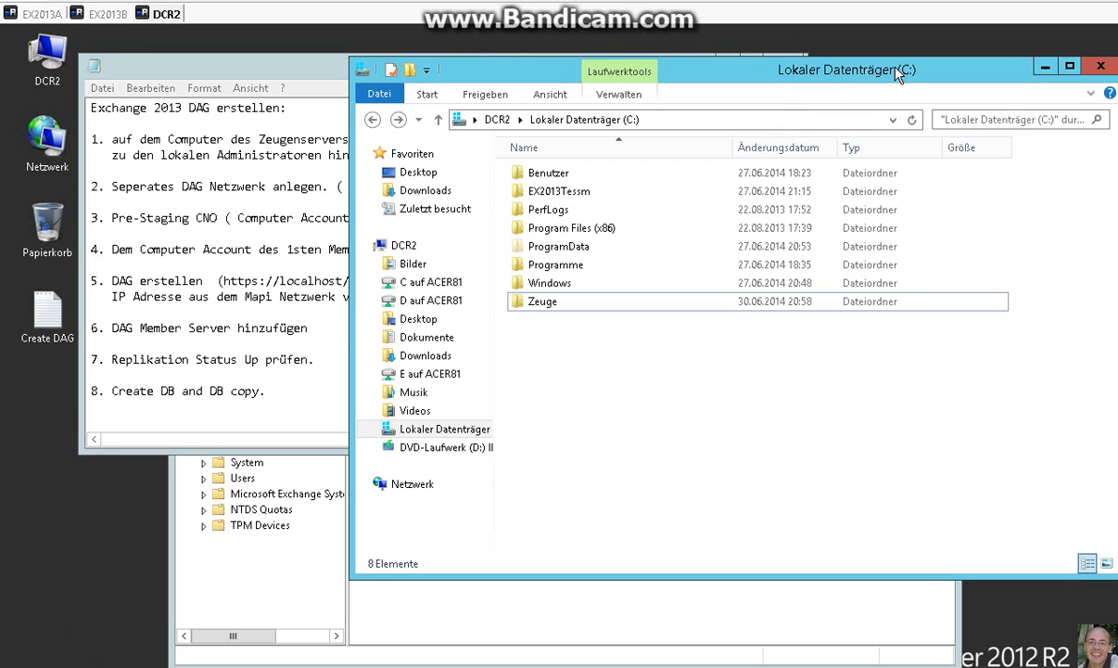
pyautogui.click(547, 303)
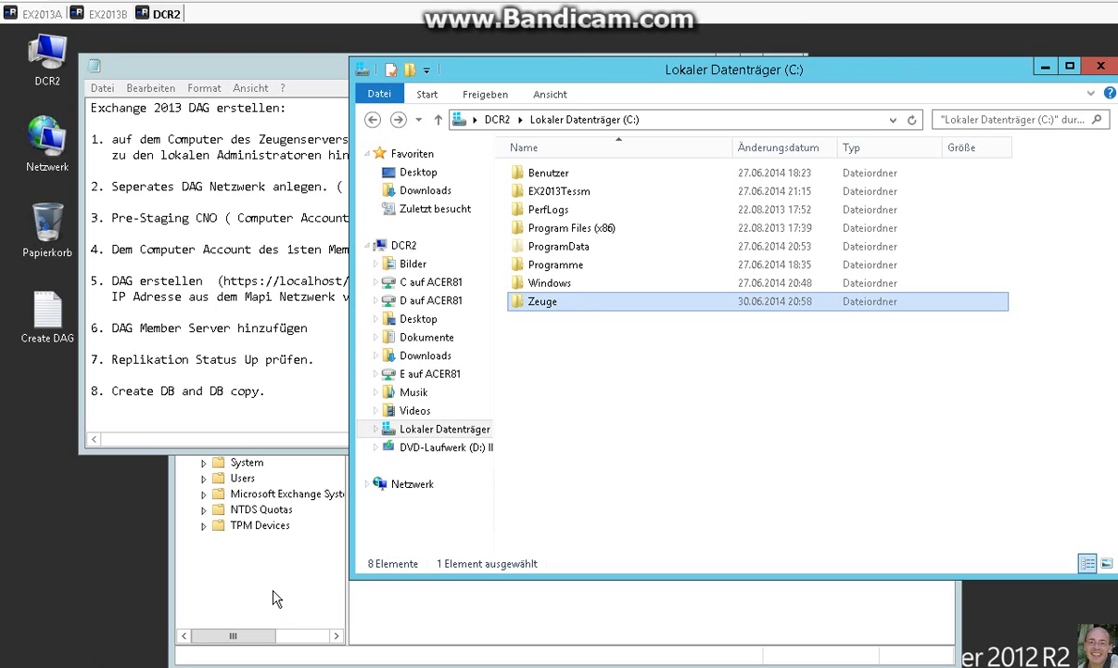
pyautogui.click(320, 91)
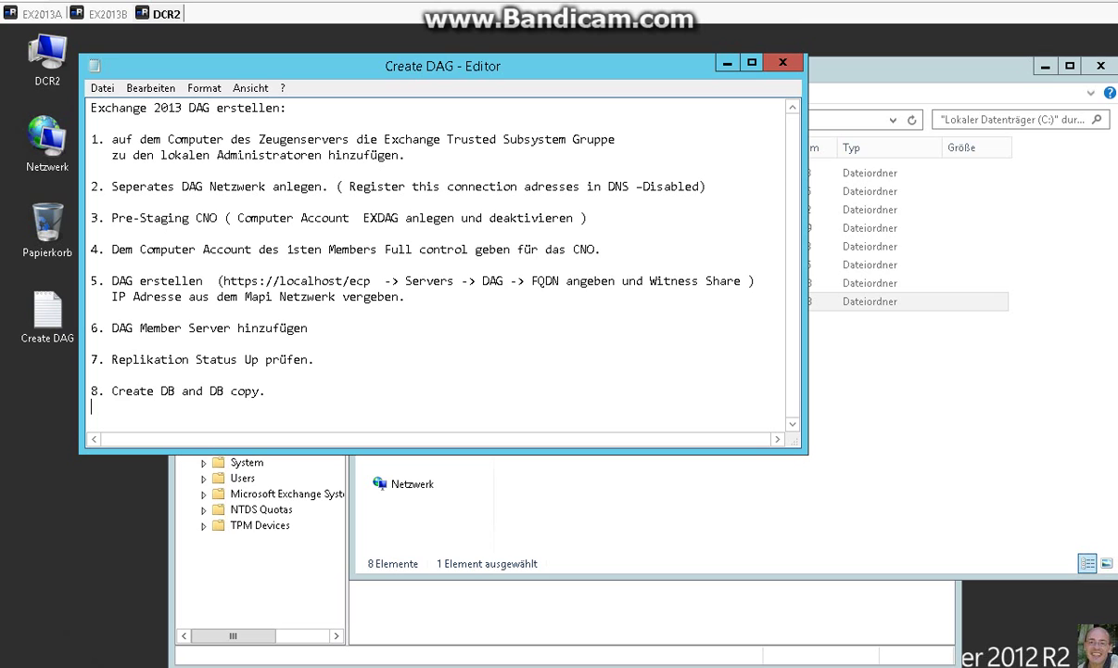
# Verify the Exchange Trusted Subsystem group's memberships in Active Directory.
pyautogui.click(225, 534)
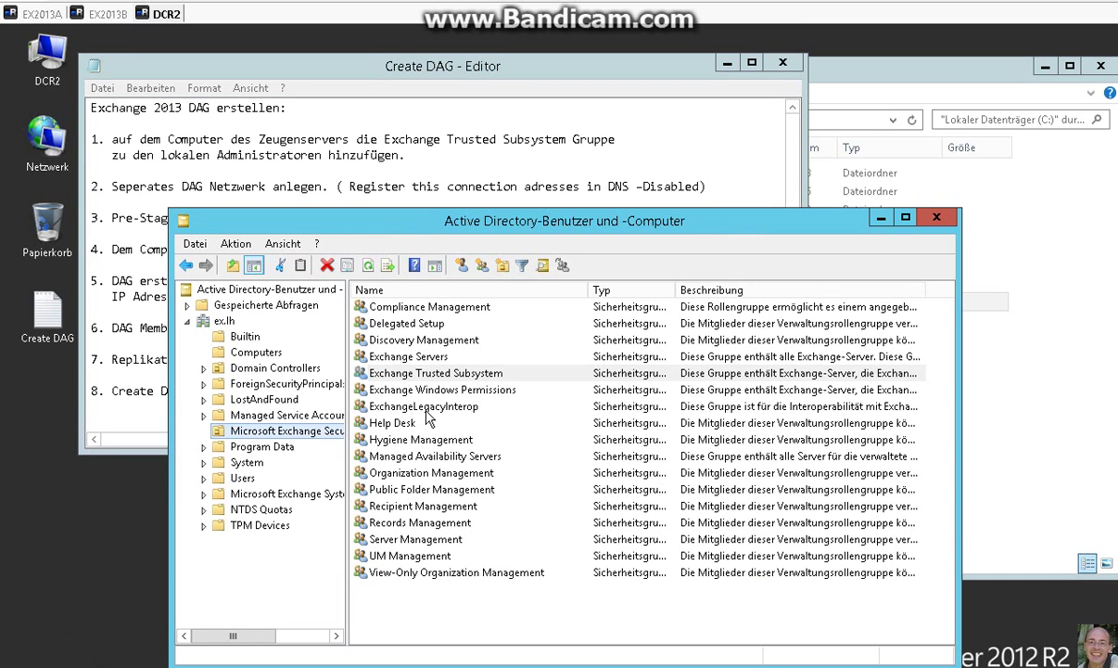
pyautogui.click(417, 375)
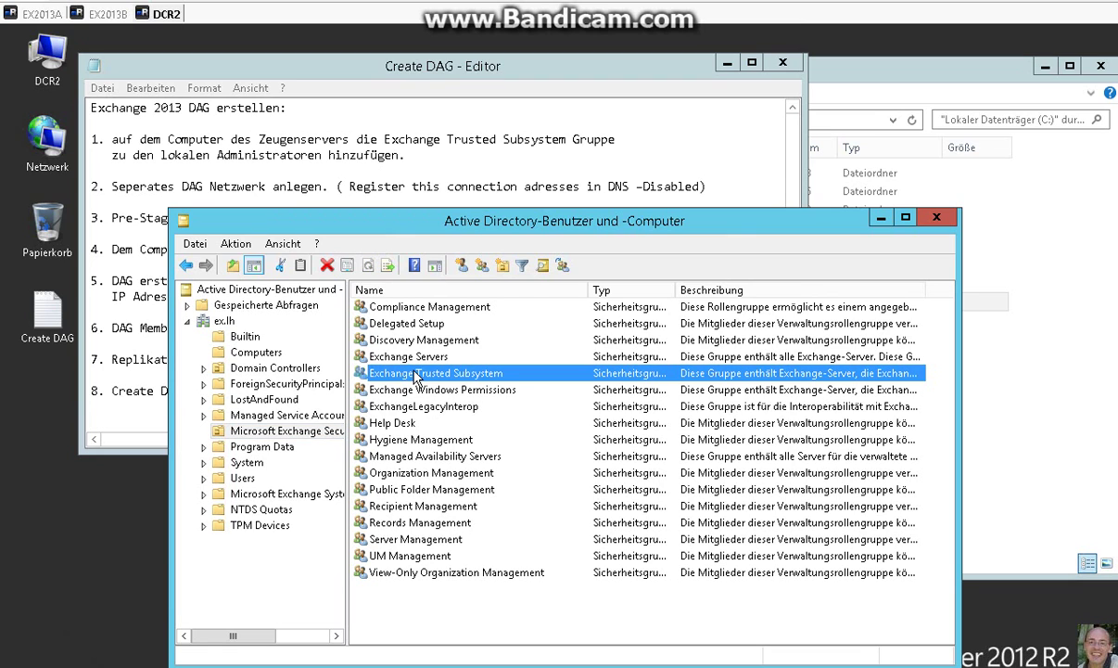
pyautogui.doubleClick(446, 376)
pyautogui.click(436, 195)
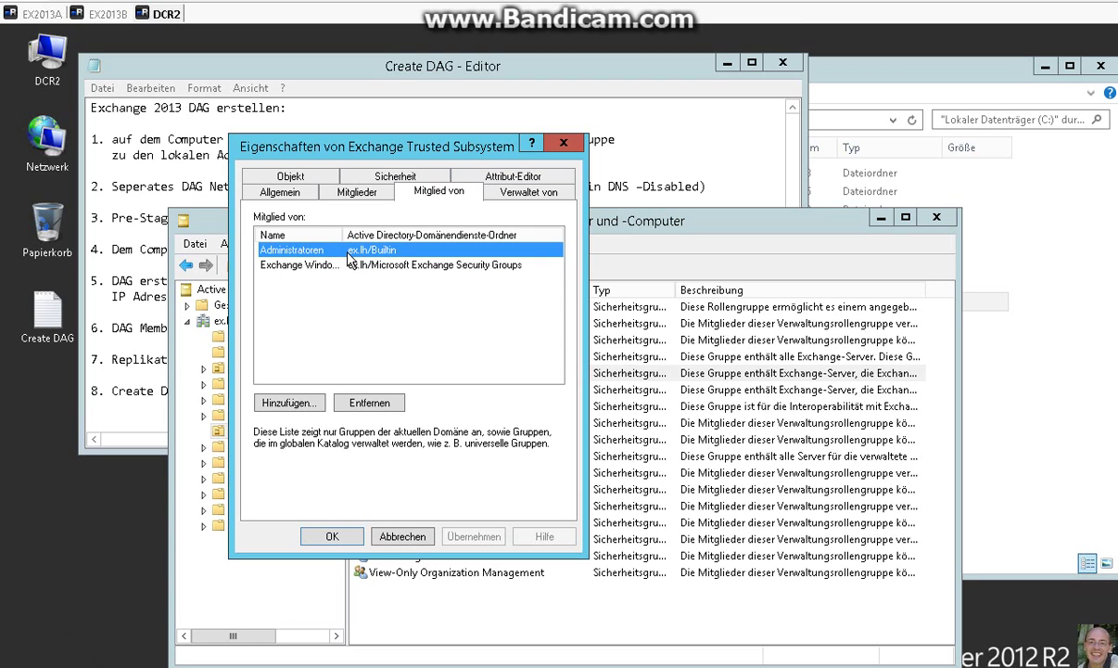
pyautogui.click(350, 533)
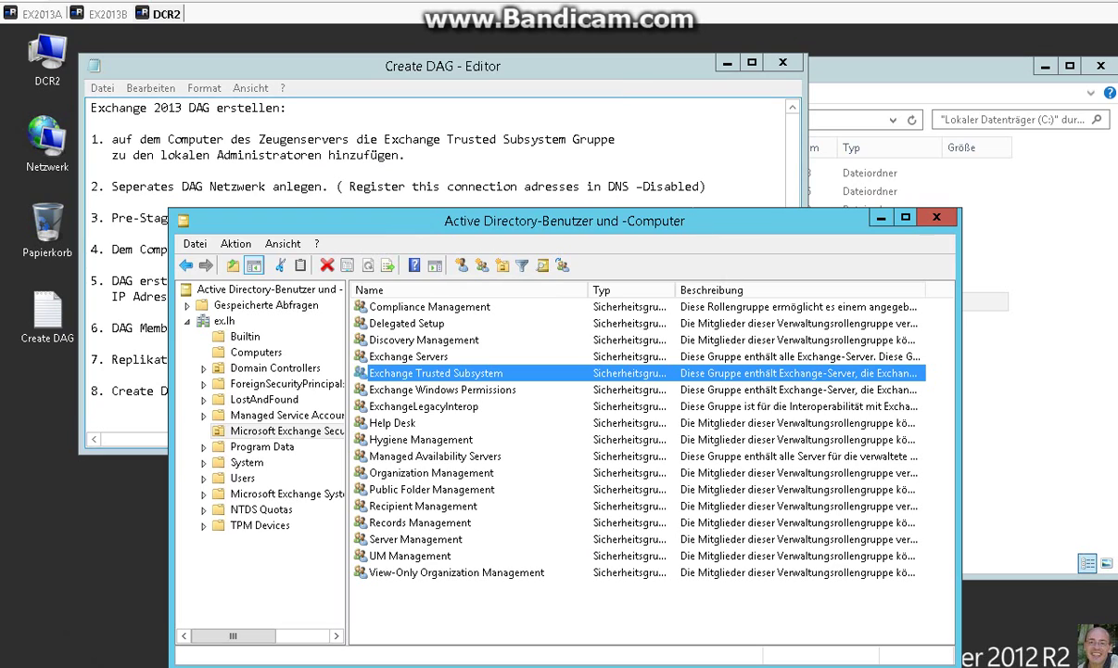
# Highlight the 'DAG Netzwerk' checklist step and show EX2013B's network connections.
pyautogui.click(623, 94)
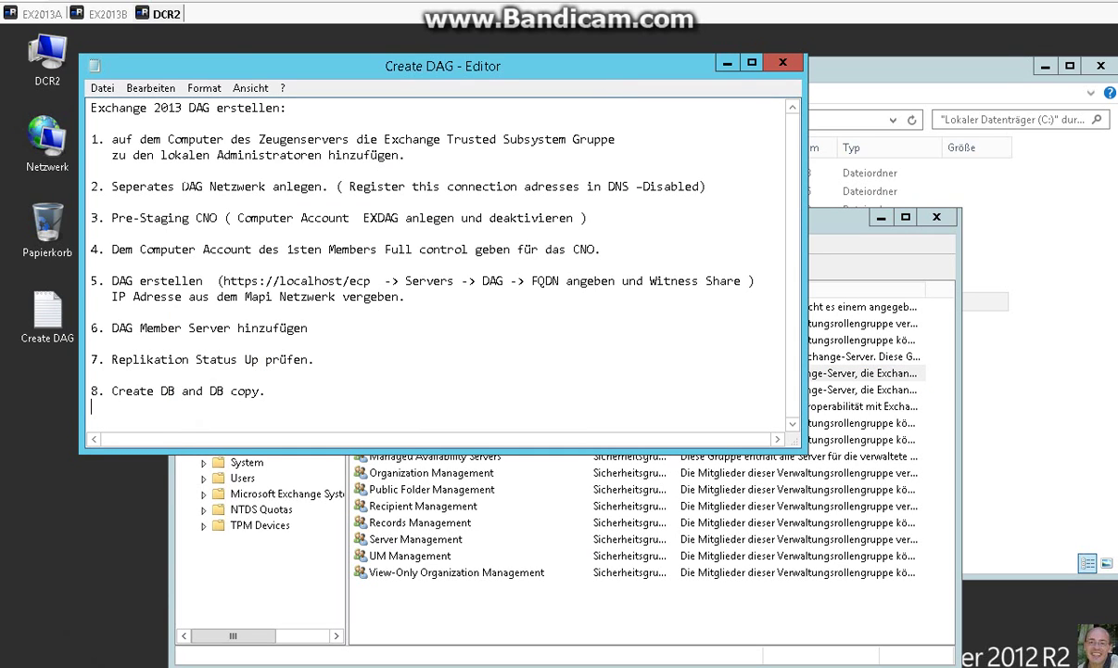
pyautogui.moveTo(181, 187); pyautogui.dragTo(271, 187)
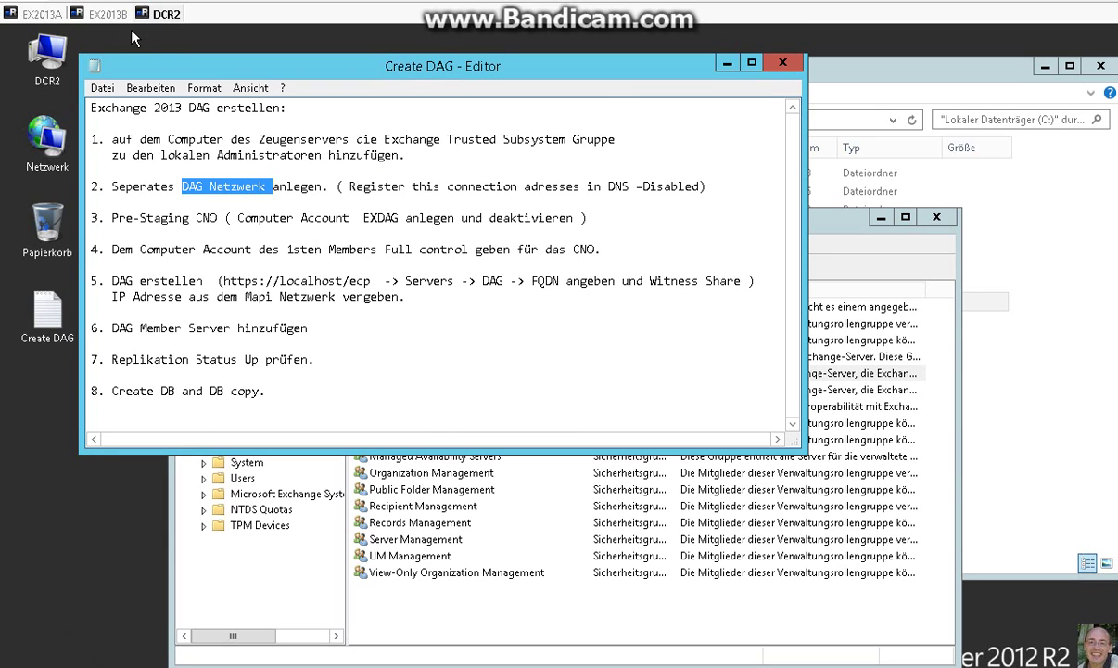
pyautogui.click(107, 15)
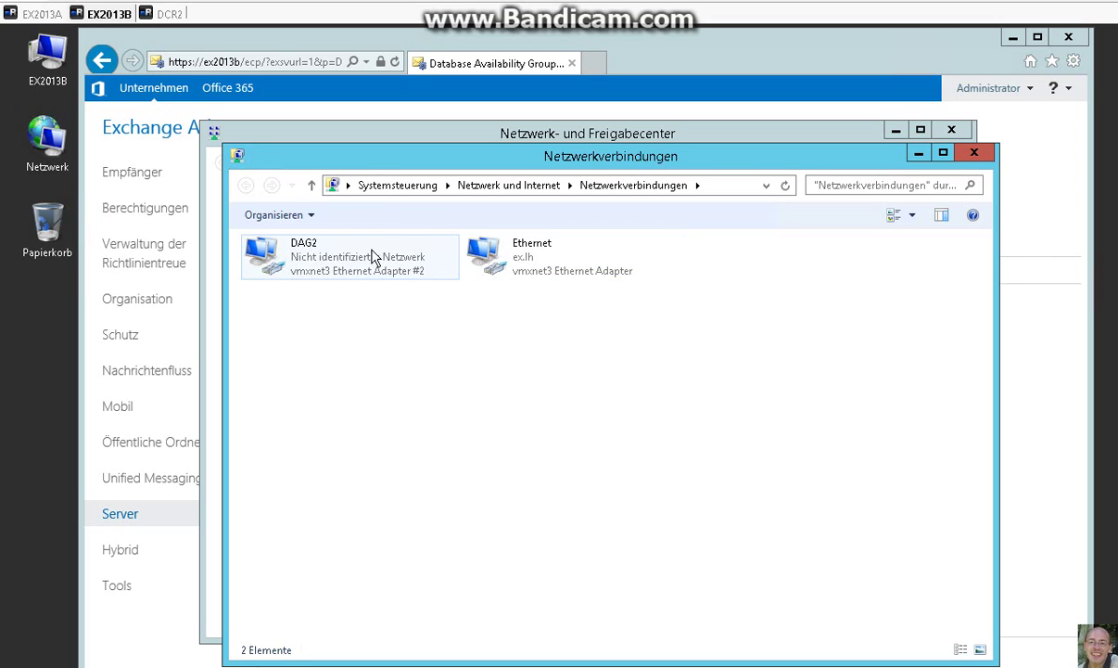
# Inspect DAG2's advanced IPv4 DNS settings to confirm DNS registration is off.
pyautogui.click(312, 279)
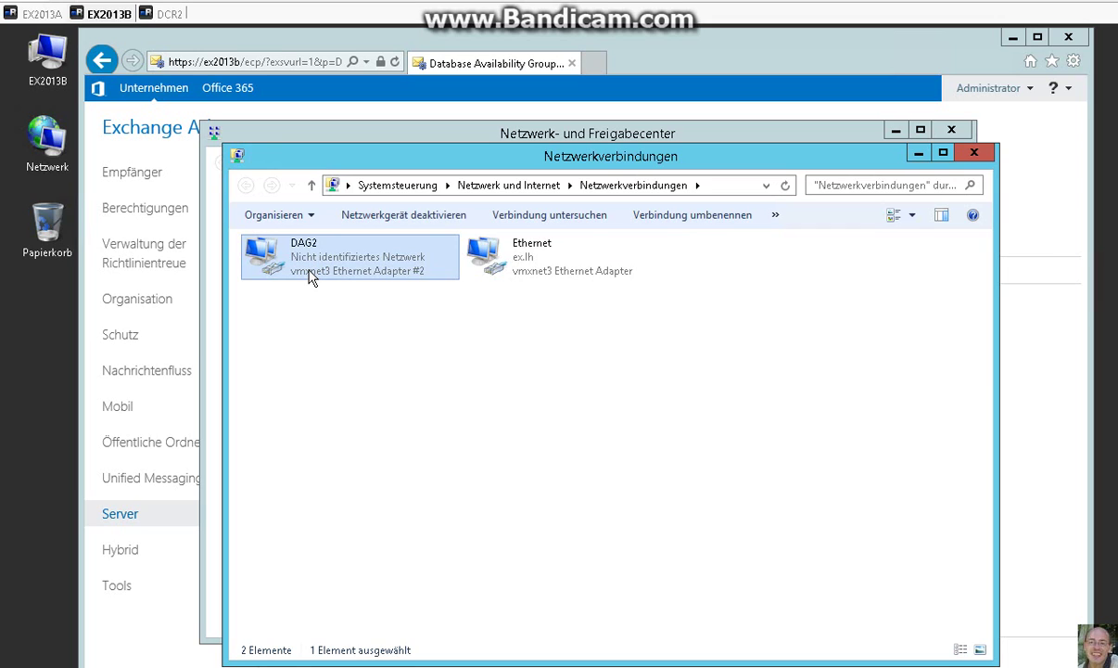
pyautogui.rightClick(308, 271)
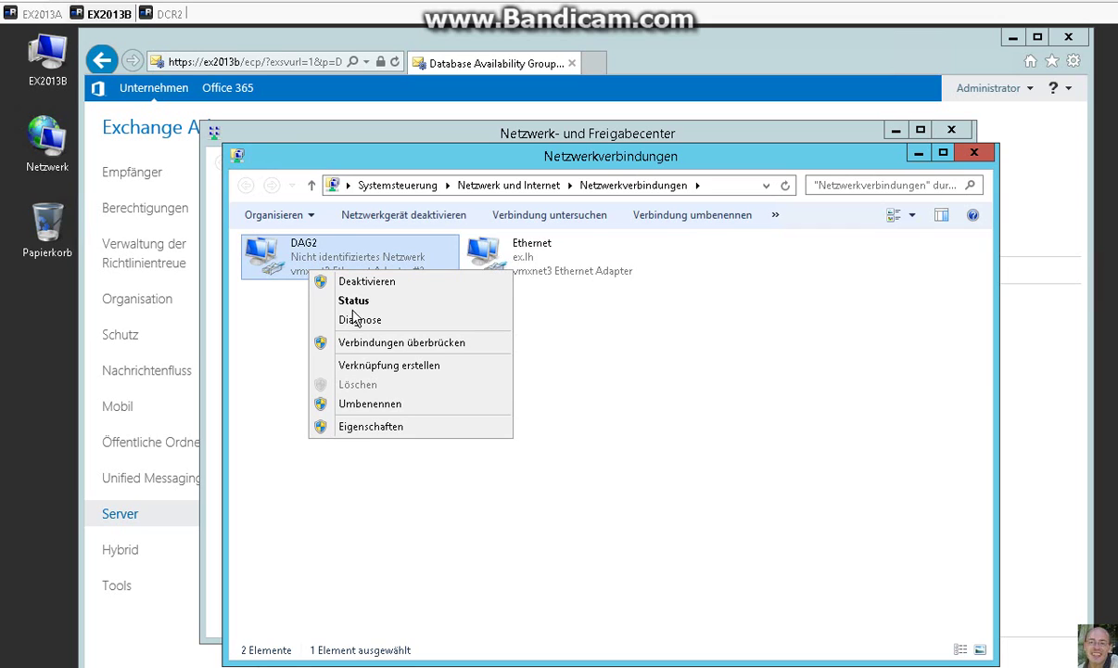
pyautogui.click(364, 428)
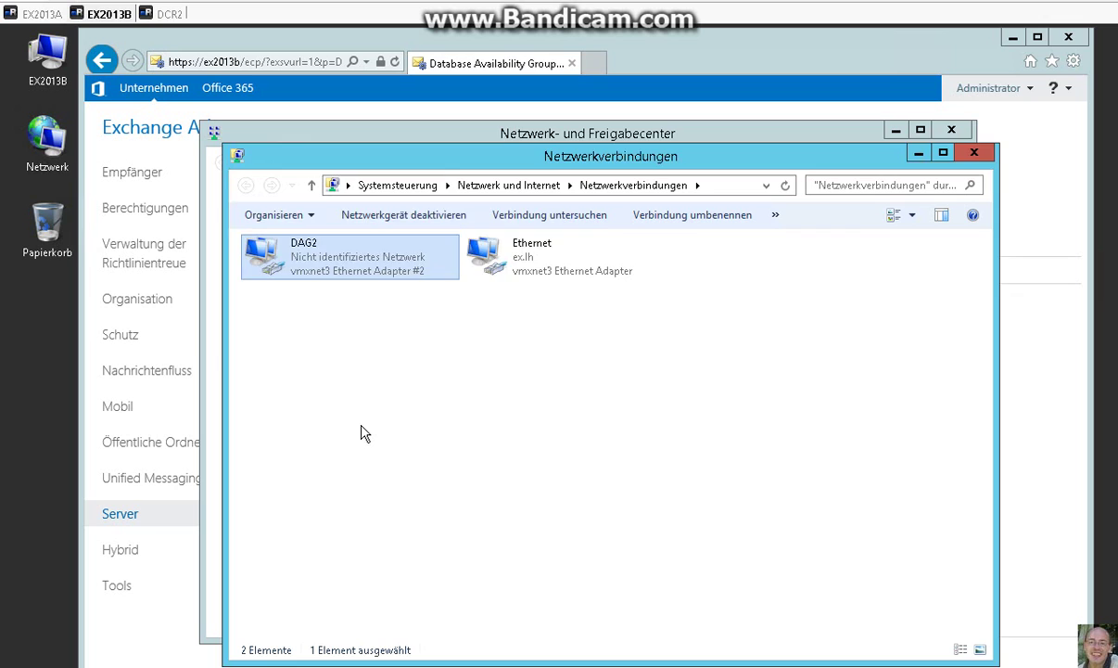
pyautogui.click(540, 456)
pyautogui.click(434, 458)
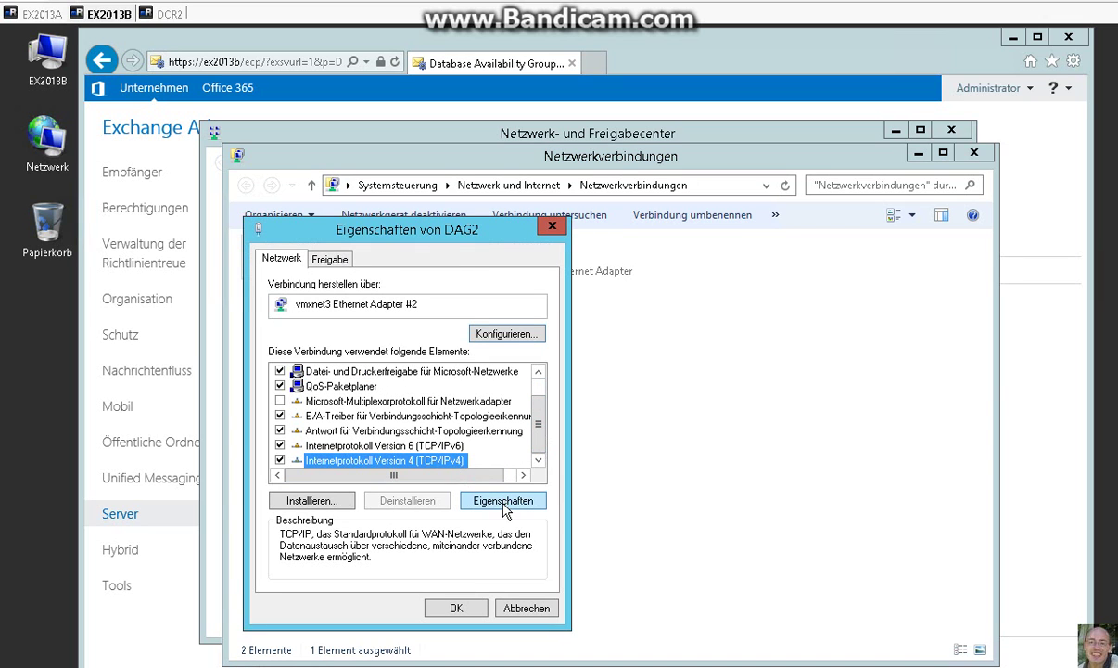
pyautogui.click(503, 501)
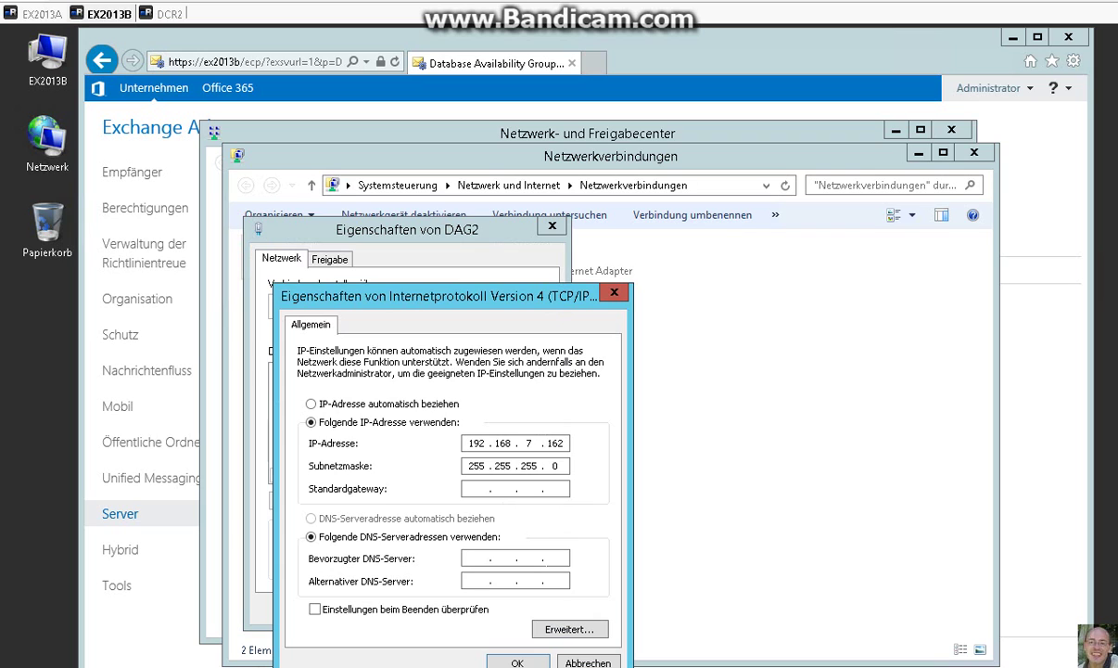
pyautogui.moveTo(506, 295); pyautogui.dragTo(611, 196)
pyautogui.click(674, 531)
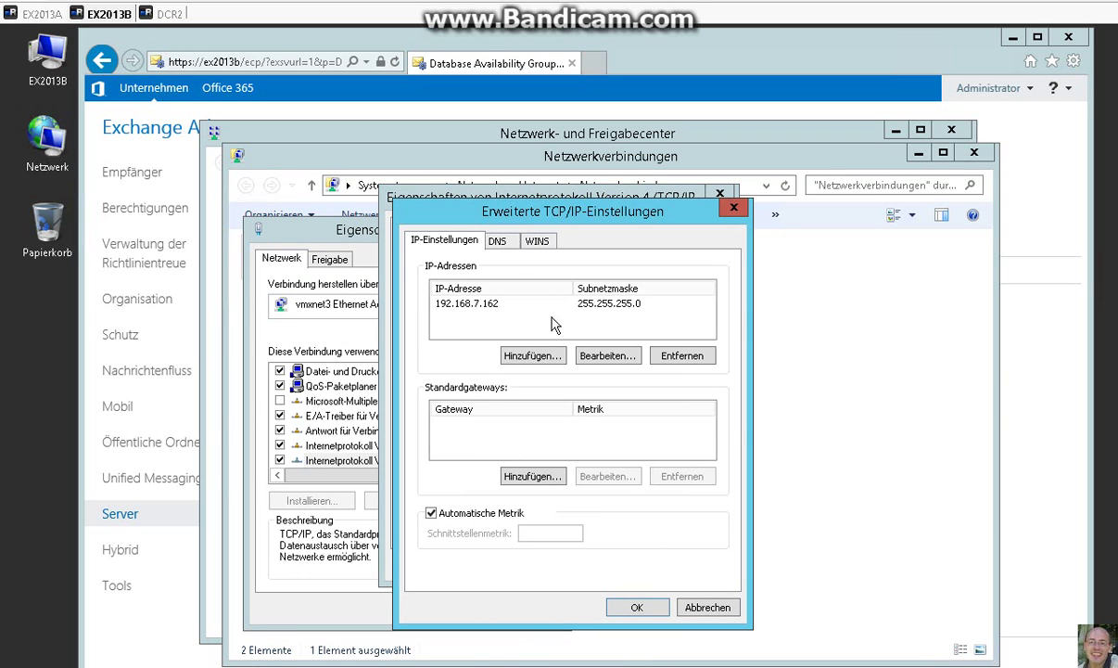
pyautogui.click(498, 244)
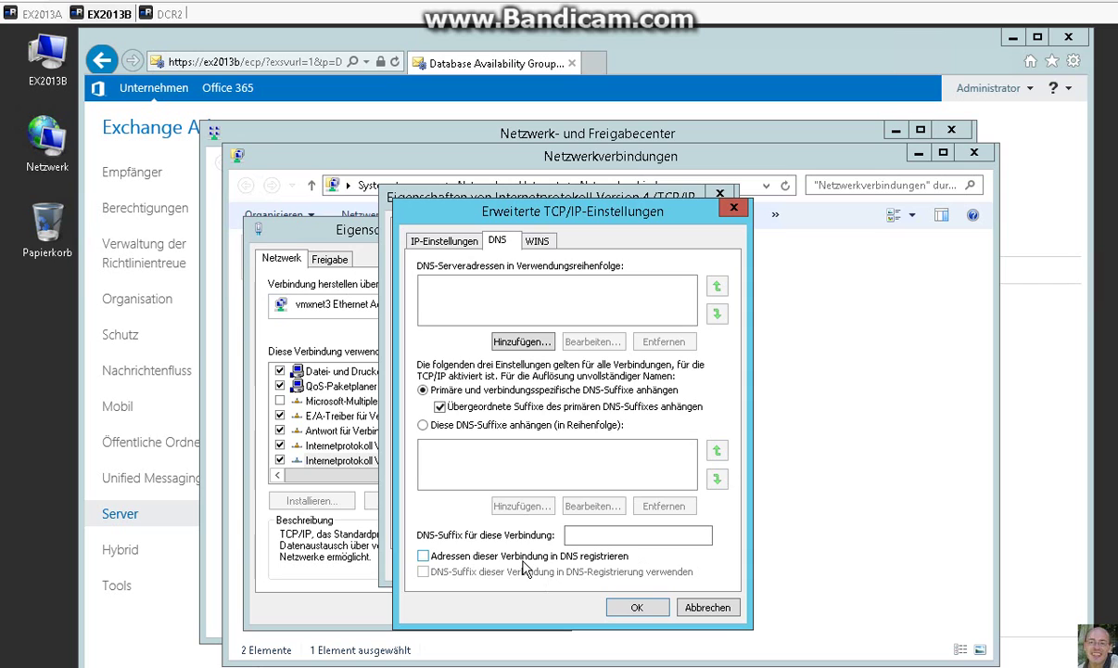
# Cancel the DAG2 dialogs, close the network windows, and return to the DCR2 session.
pyautogui.click(707, 606)
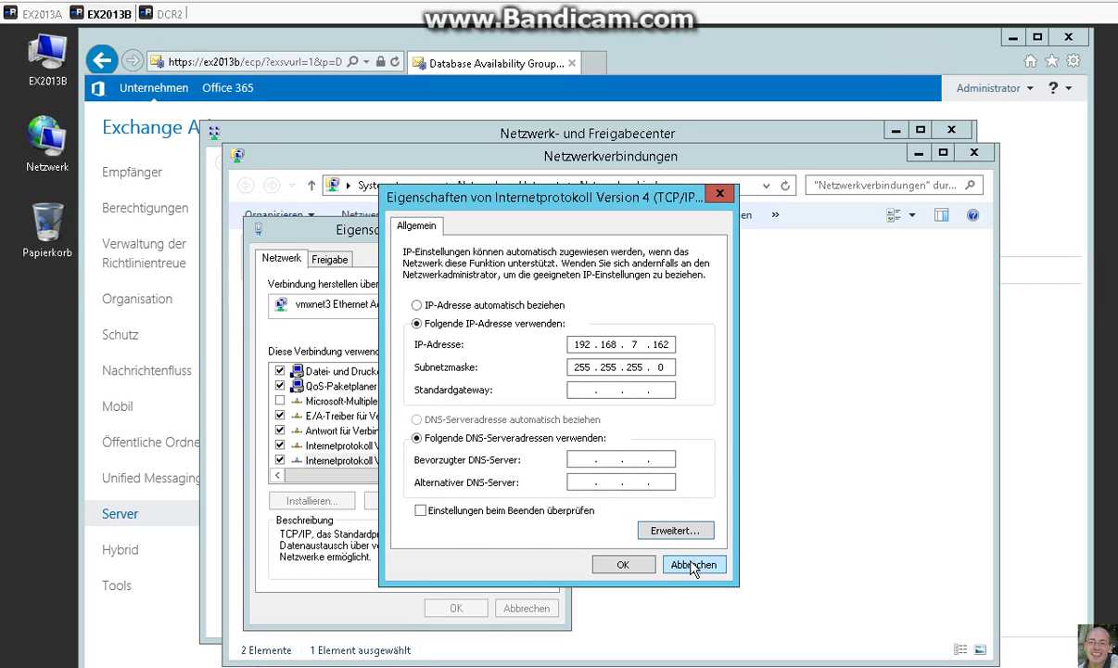
pyautogui.click(694, 566)
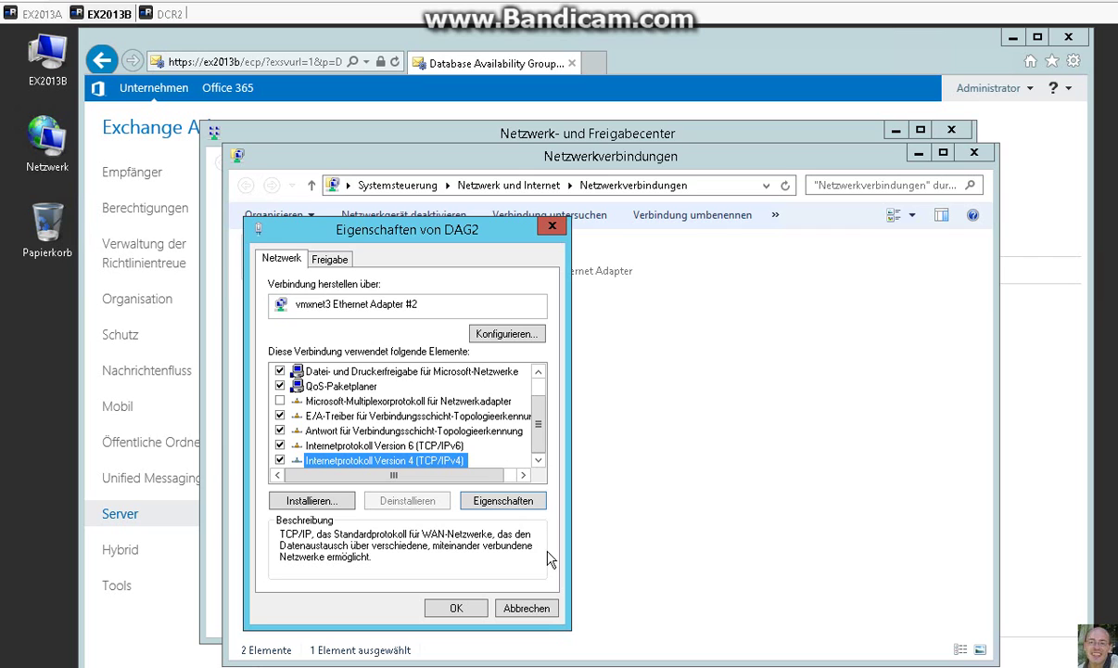
pyautogui.click(527, 609)
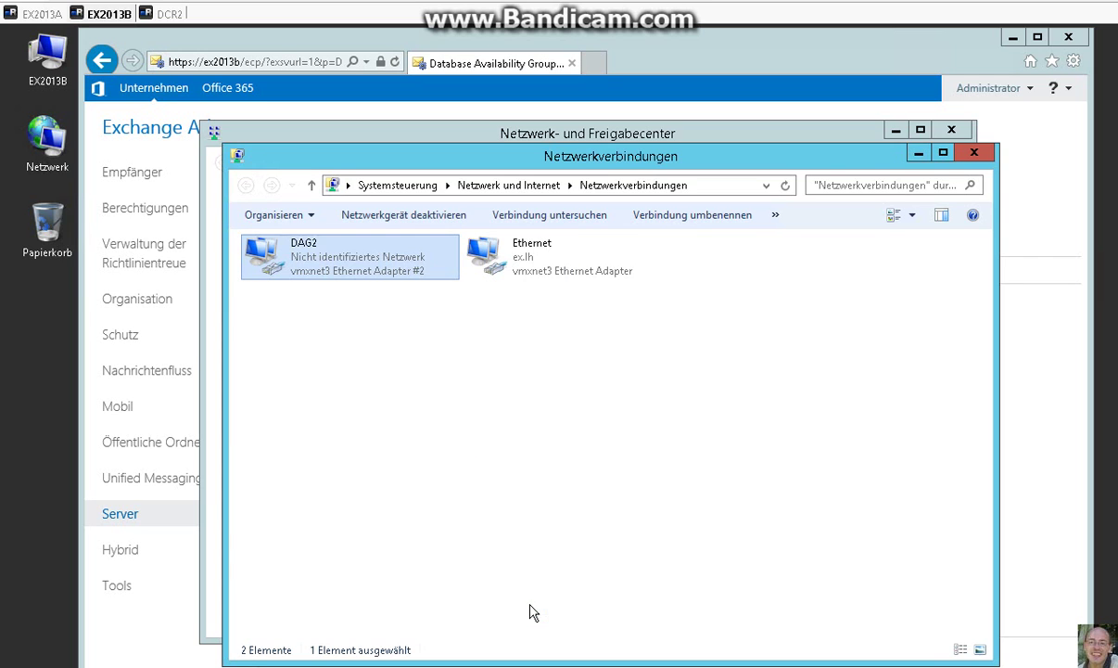
pyautogui.click(978, 151)
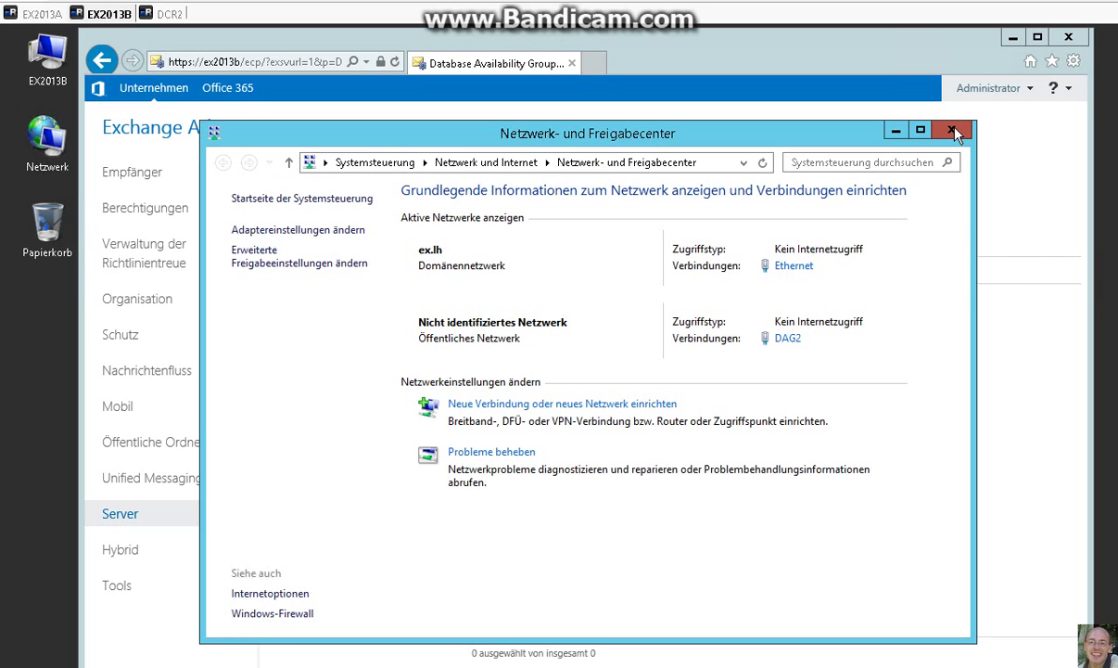
pyautogui.click(899, 126)
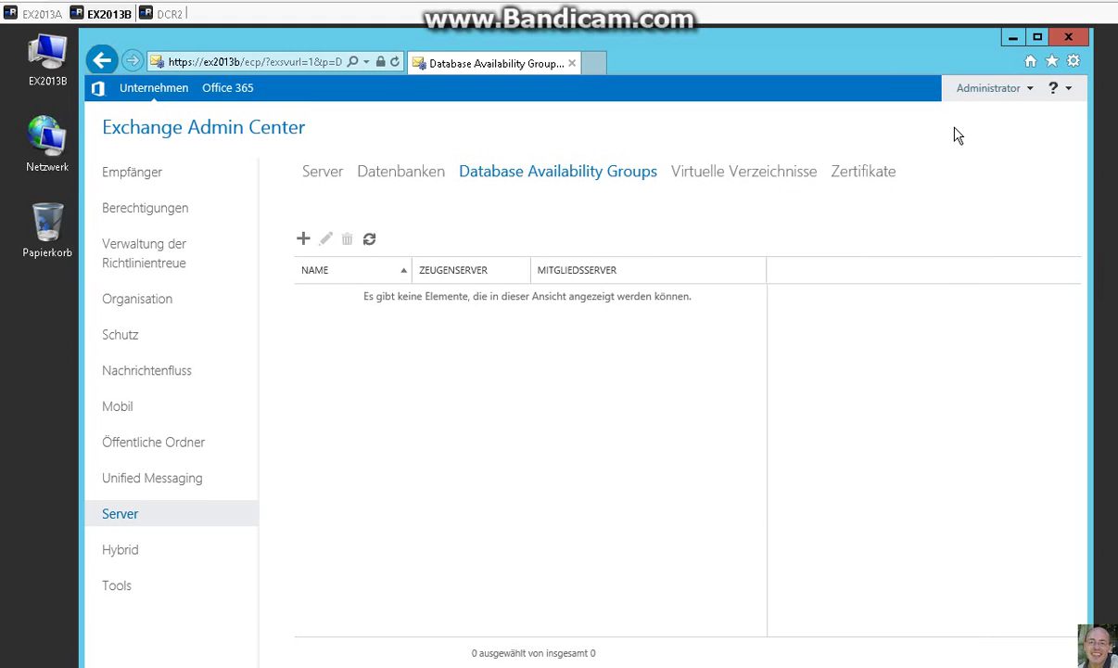
pyautogui.click(153, 14)
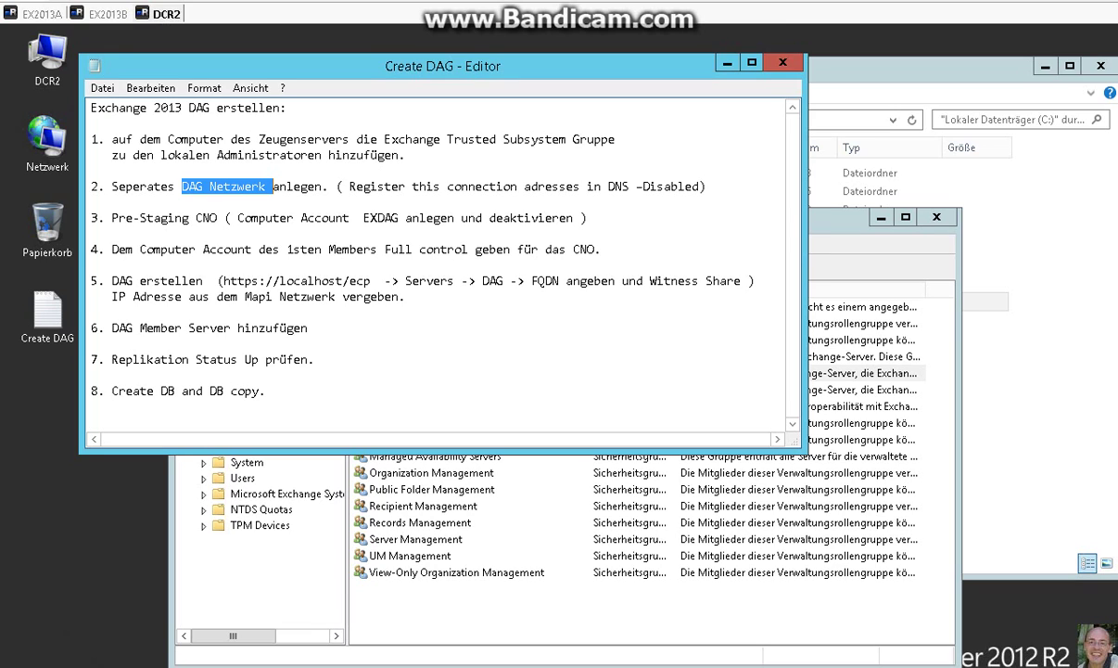
# Mark the Pre-Staging CNO step and view the LOTHARSDAG and EX2013B accounts under Computers.
pyautogui.moveTo(111, 218); pyautogui.dragTo(218, 218)
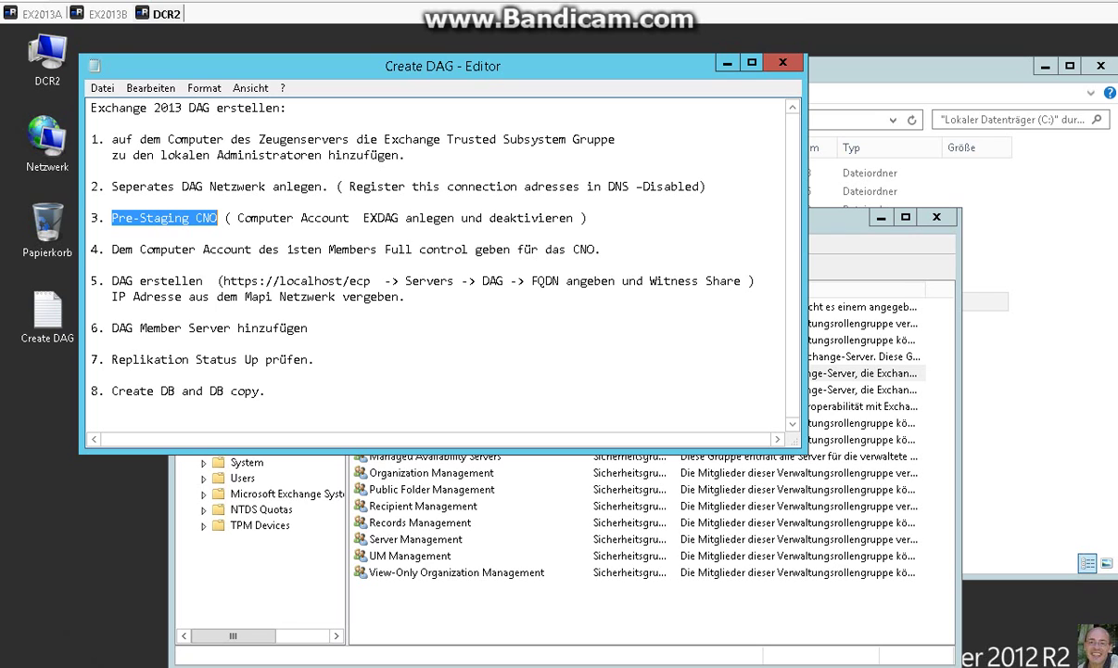
pyautogui.click(288, 581)
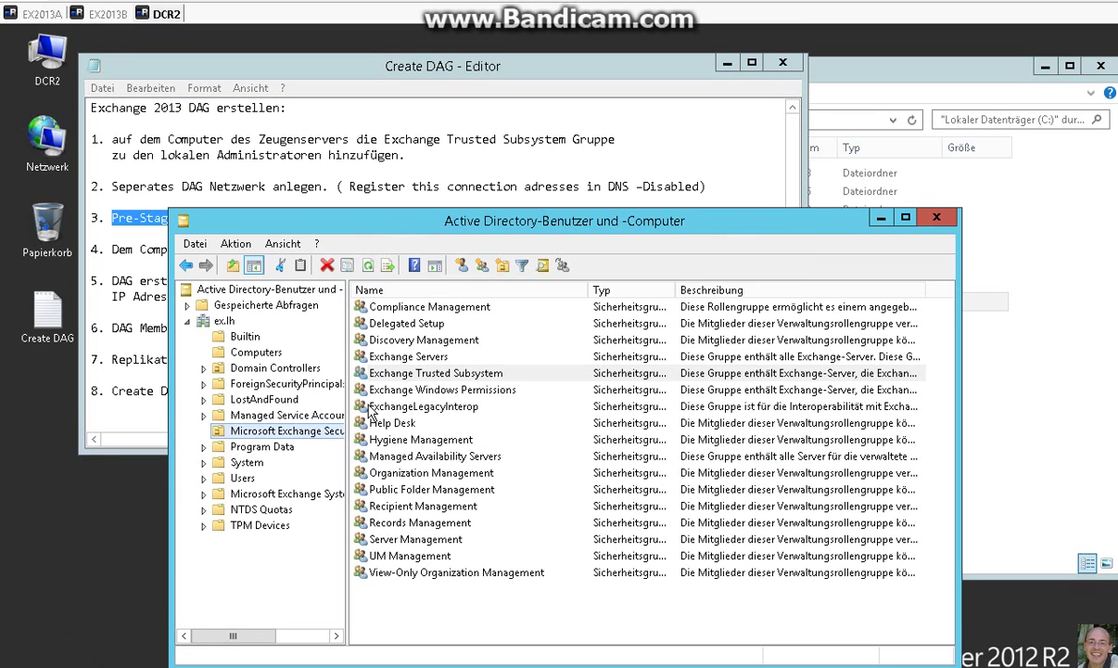
pyautogui.click(256, 352)
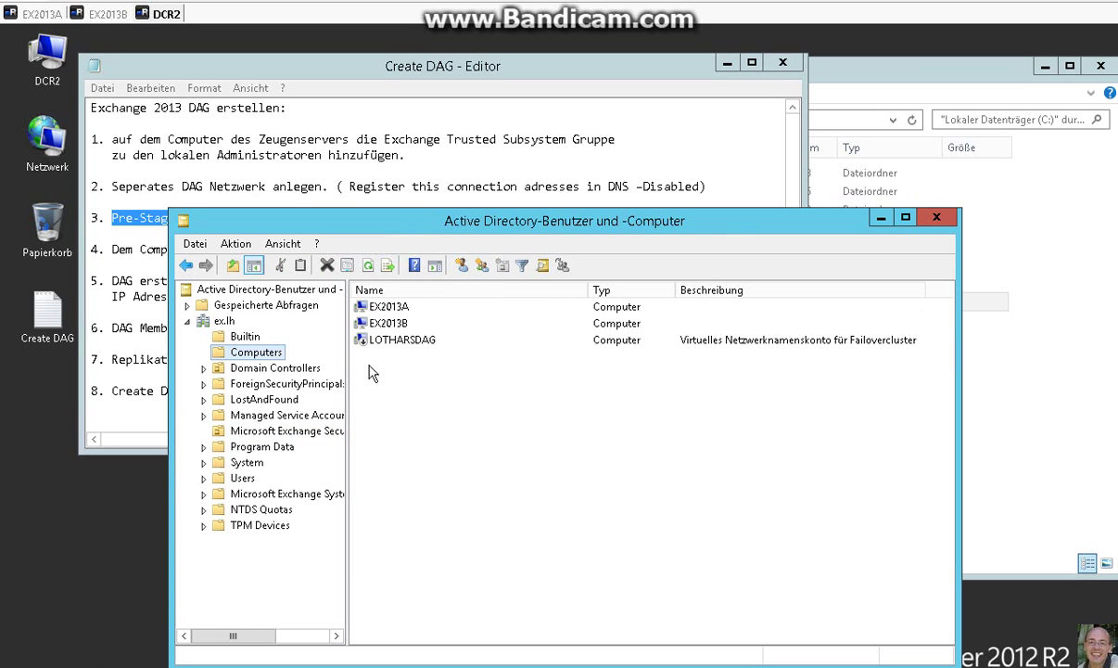
pyautogui.click(420, 343)
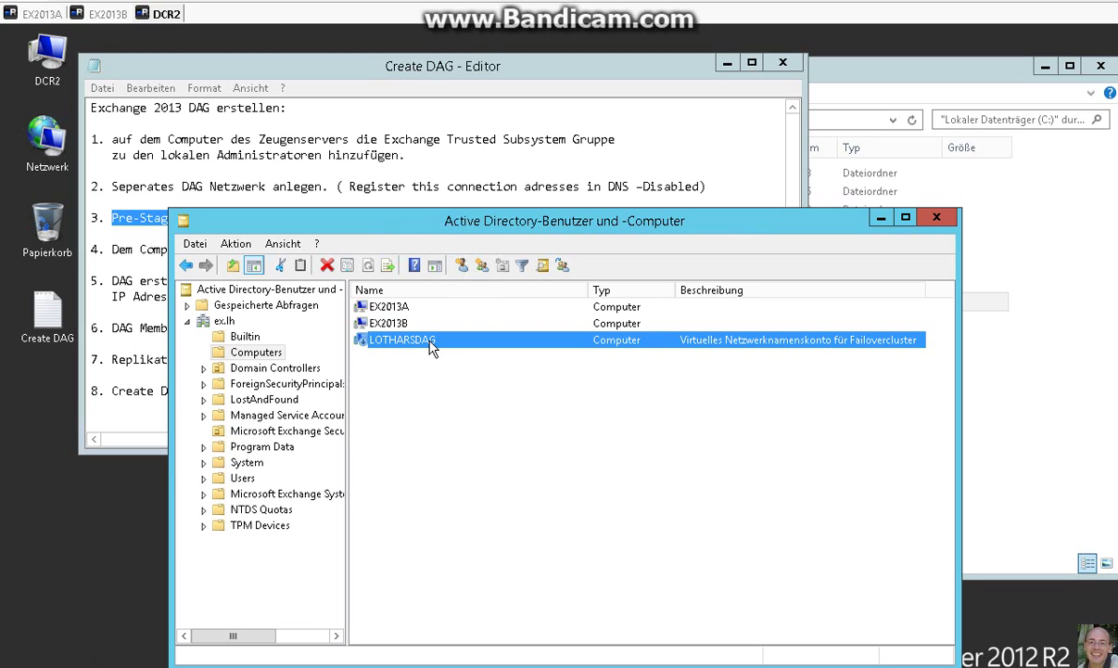
pyautogui.click(389, 323)
pyautogui.click(386, 341)
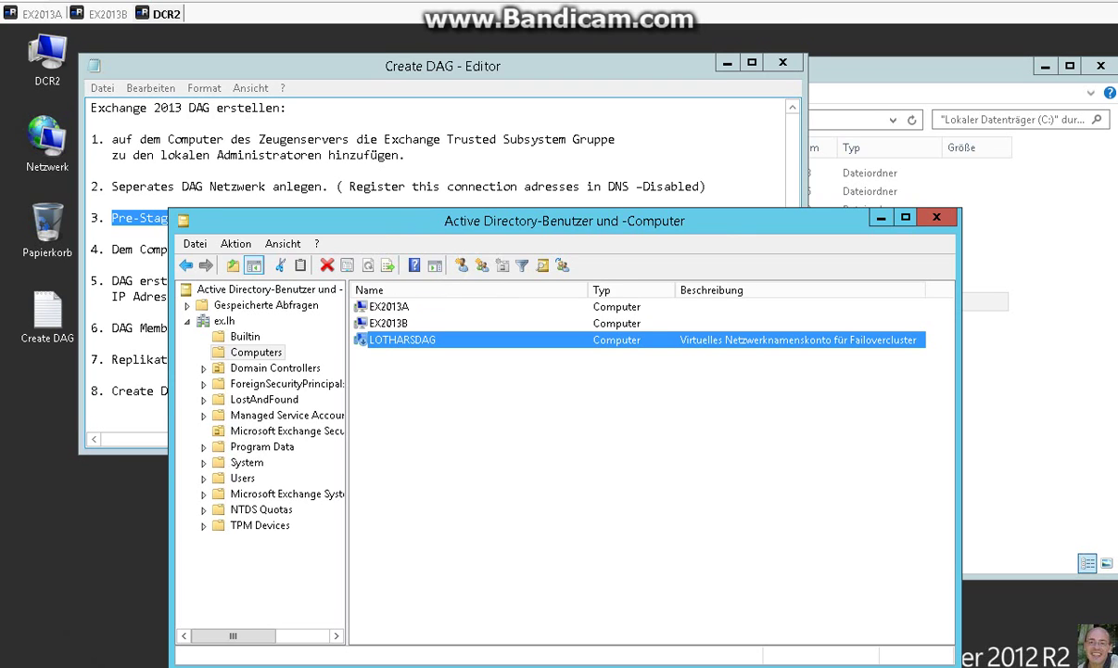
pyautogui.click(91, 234)
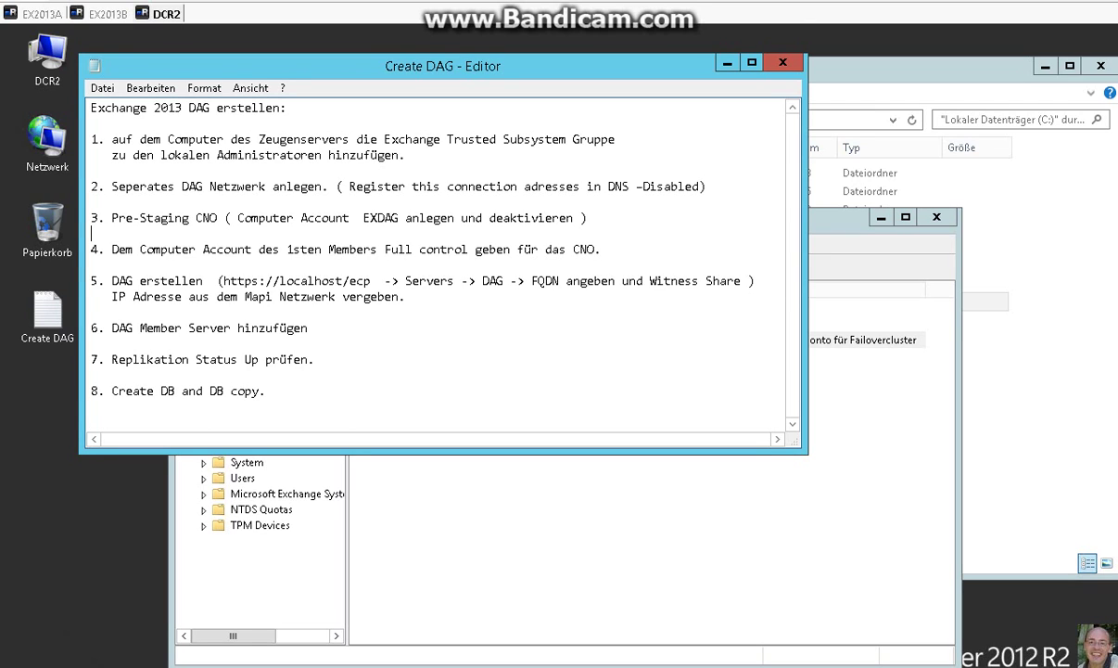
# Highlight step 4's full-control note and open LOTHARSDAG's security permissions.
pyautogui.moveTo(196, 249); pyautogui.dragTo(378, 248)
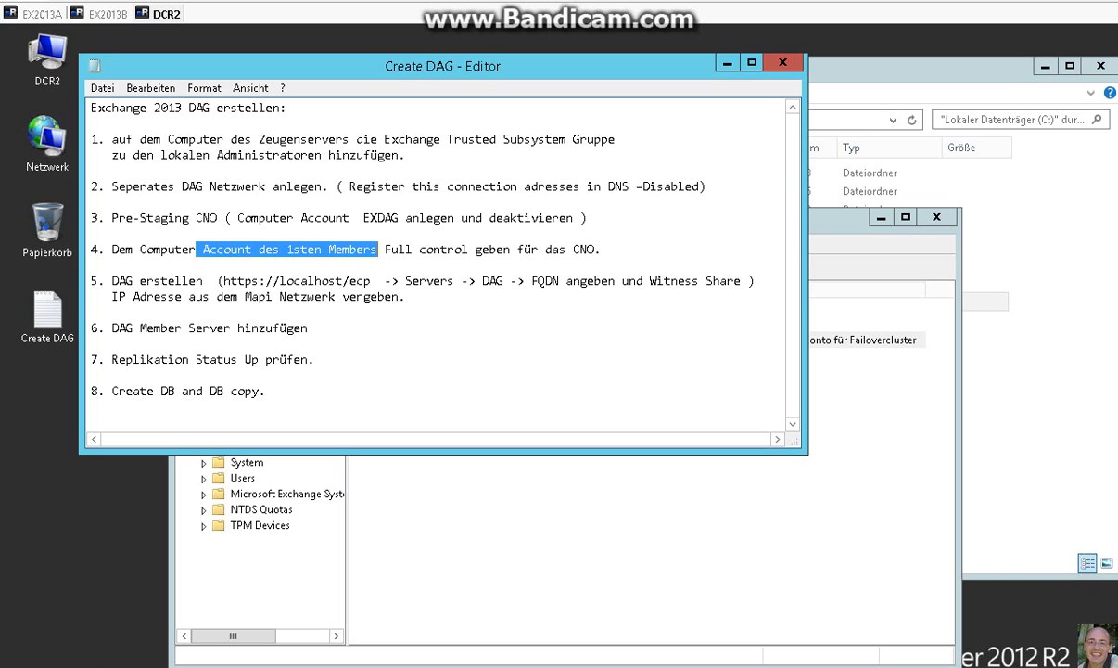
pyautogui.moveTo(601, 249); pyautogui.dragTo(329, 248)
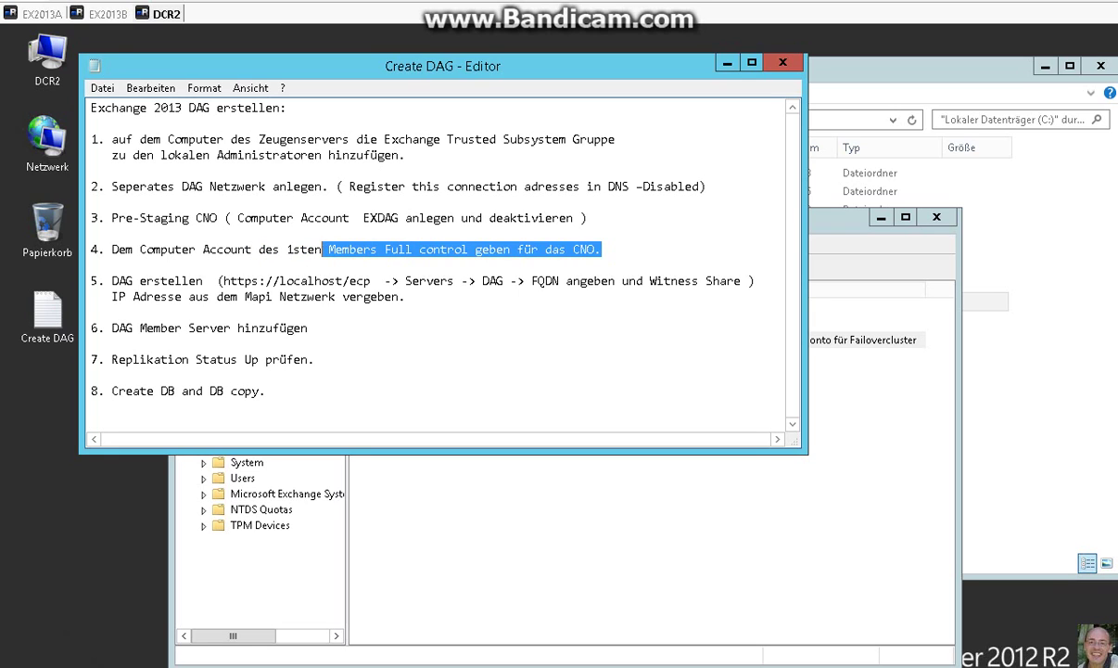
pyautogui.click(493, 515)
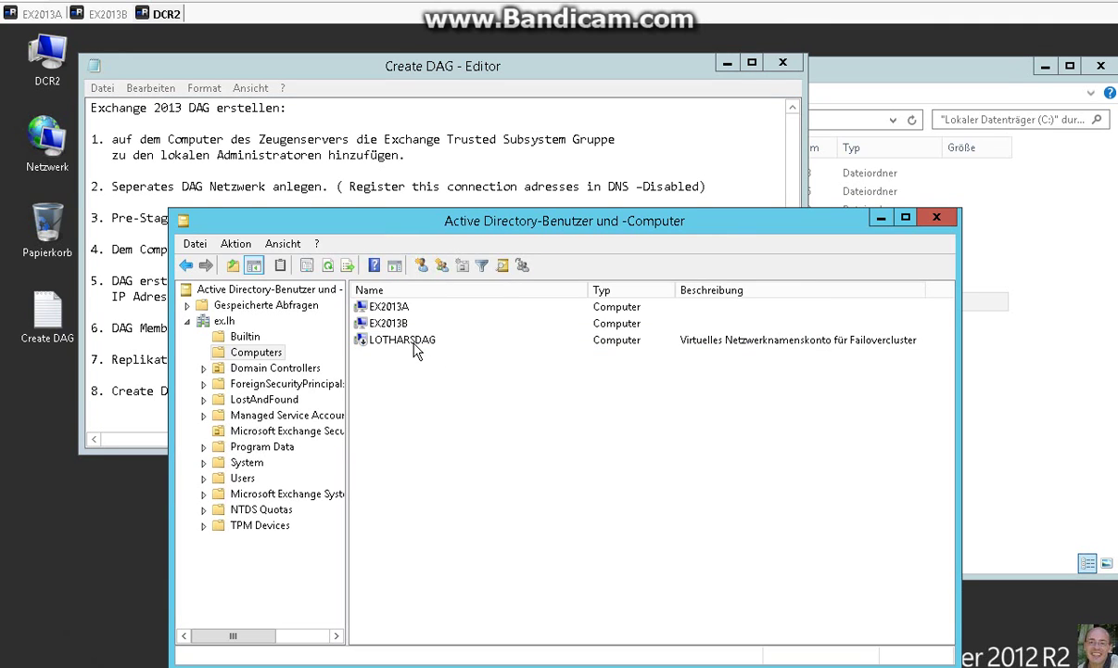
pyautogui.rightClick(415, 345)
pyautogui.click(499, 538)
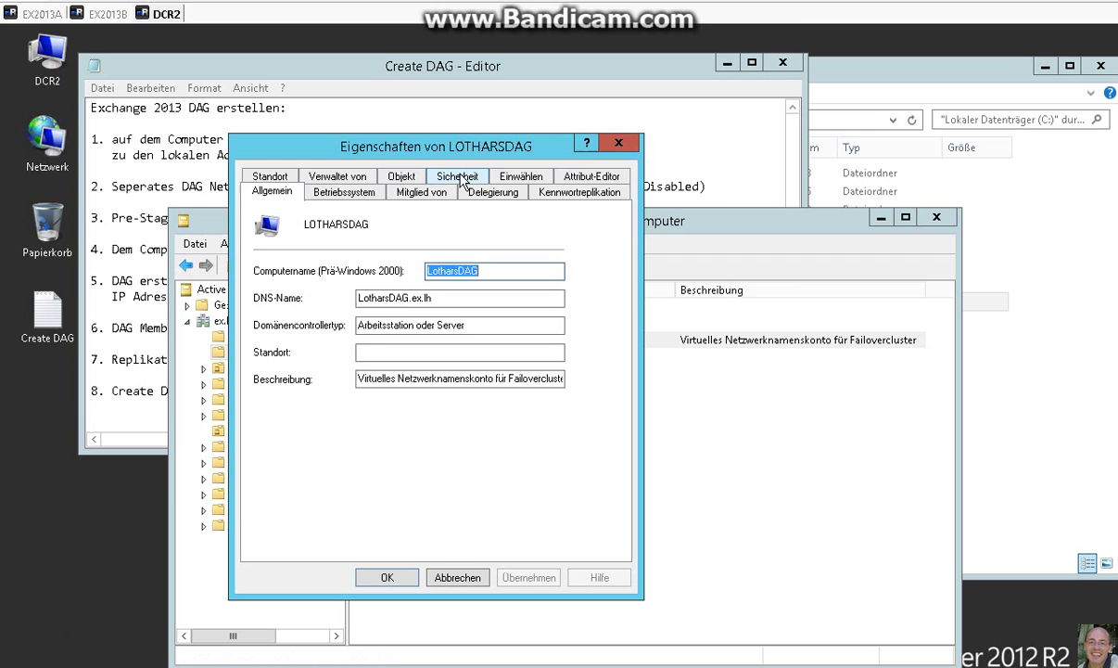
pyautogui.click(460, 179)
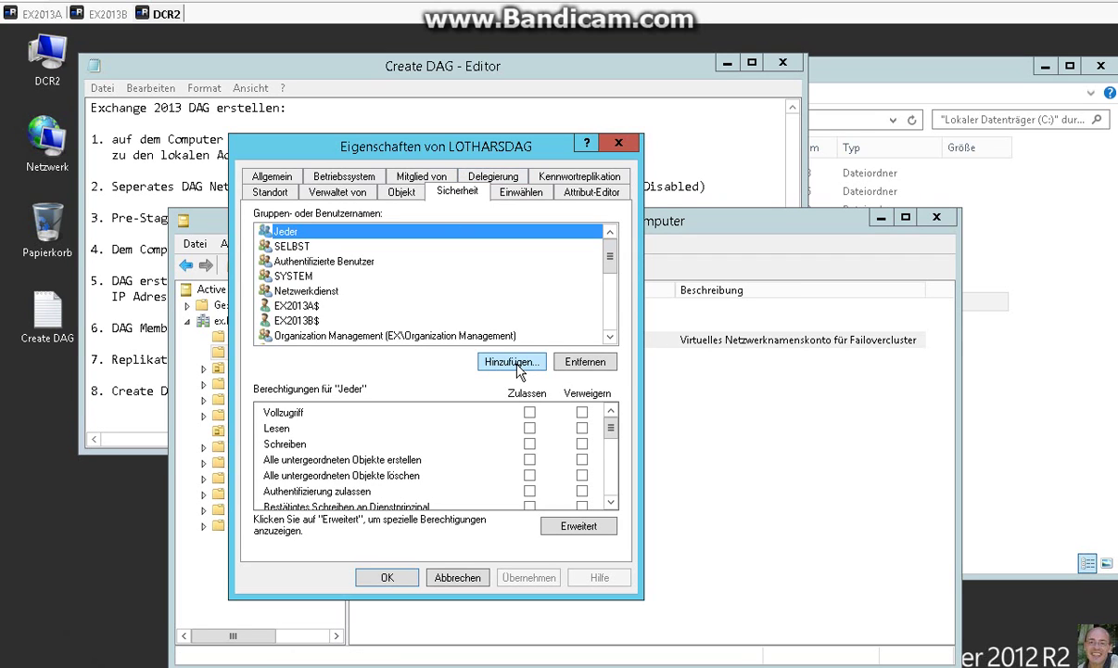
# Add the EX2013B computer account to LOTHARSDAG's security with Vollzugriff and apply.
pyautogui.click(517, 363)
pyautogui.click(556, 221)
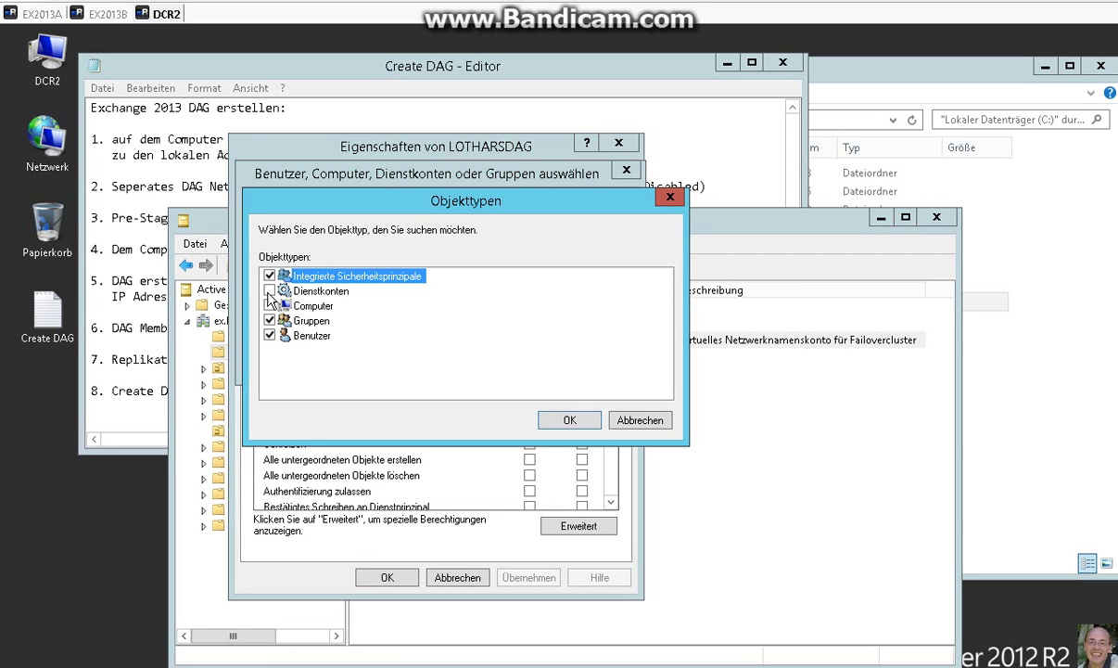
pyautogui.click(269, 305)
pyautogui.click(562, 419)
pyautogui.write('ex')
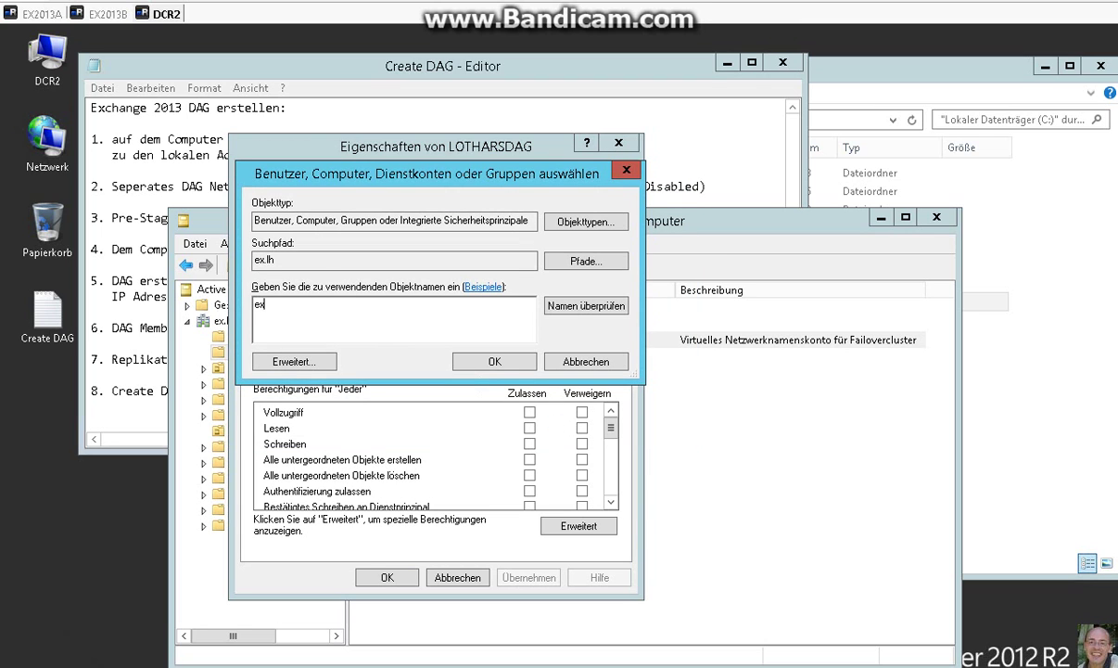
pyautogui.click(577, 308)
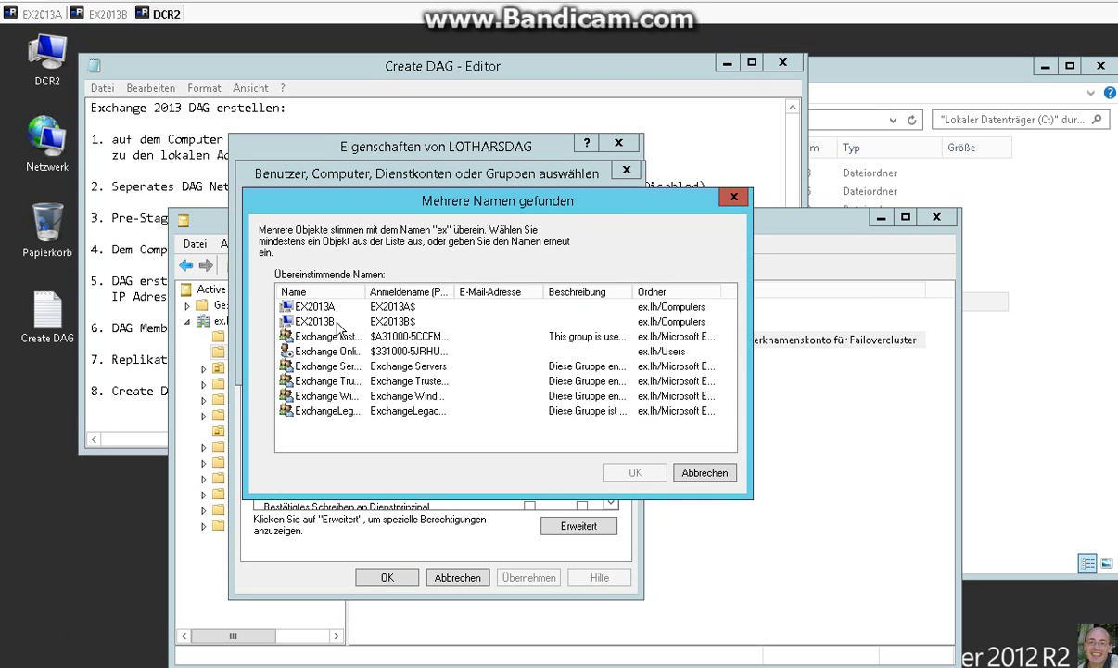
pyautogui.click(338, 324)
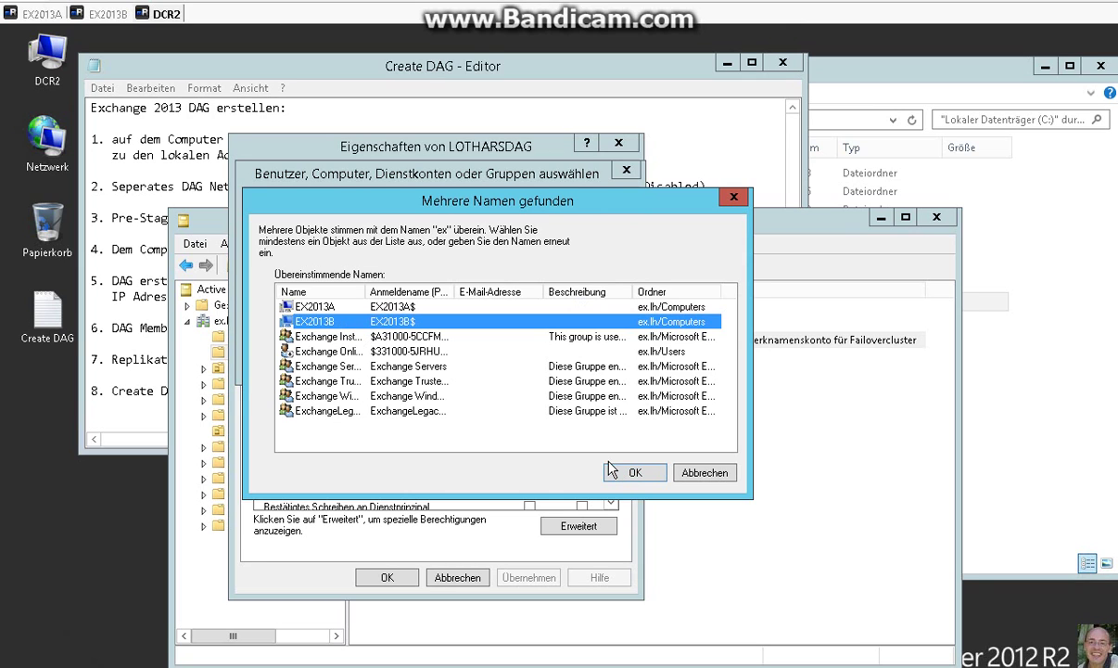
pyautogui.click(614, 472)
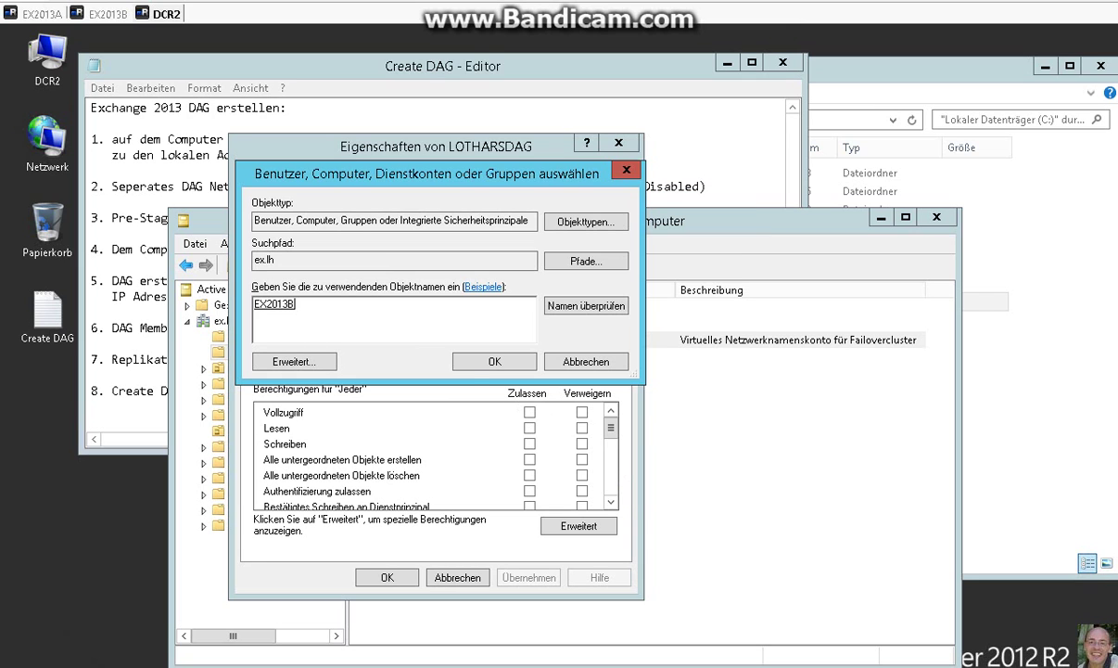
pyautogui.click(468, 361)
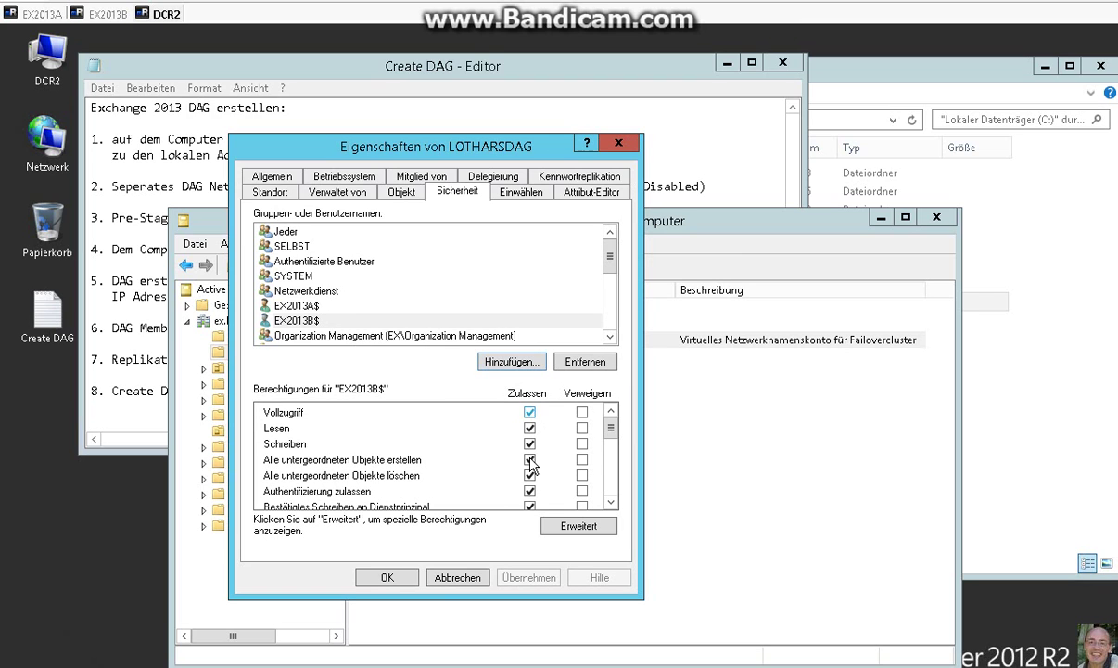
pyautogui.click(385, 577)
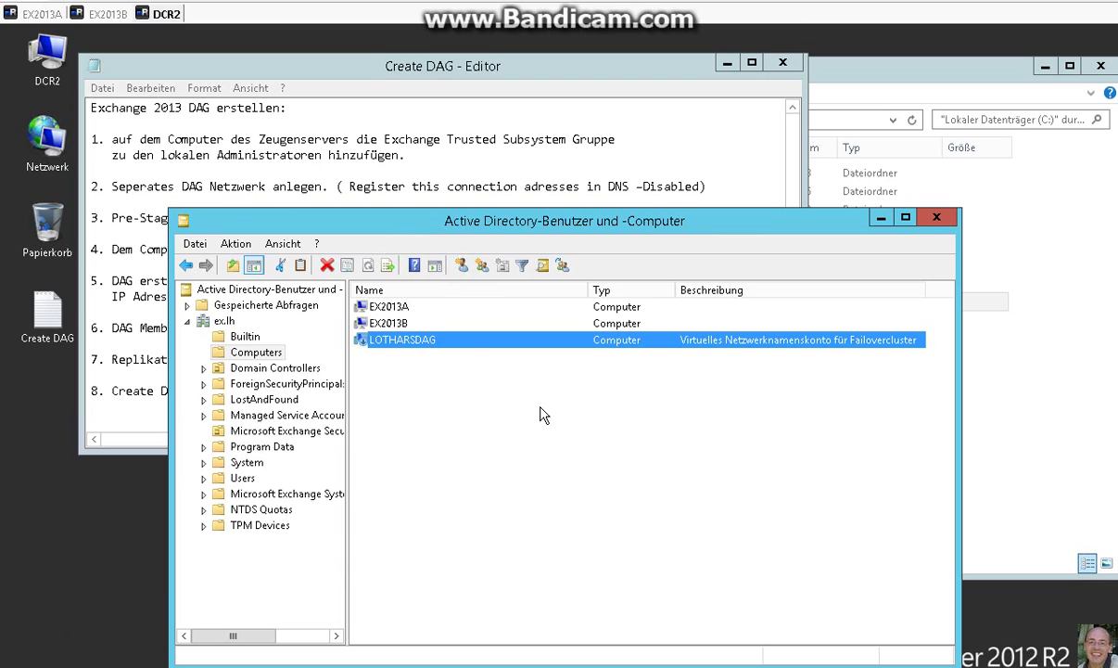
# Highlight checklist step 5 on creating the DAG and its IP address line.
pyautogui.click(334, 90)
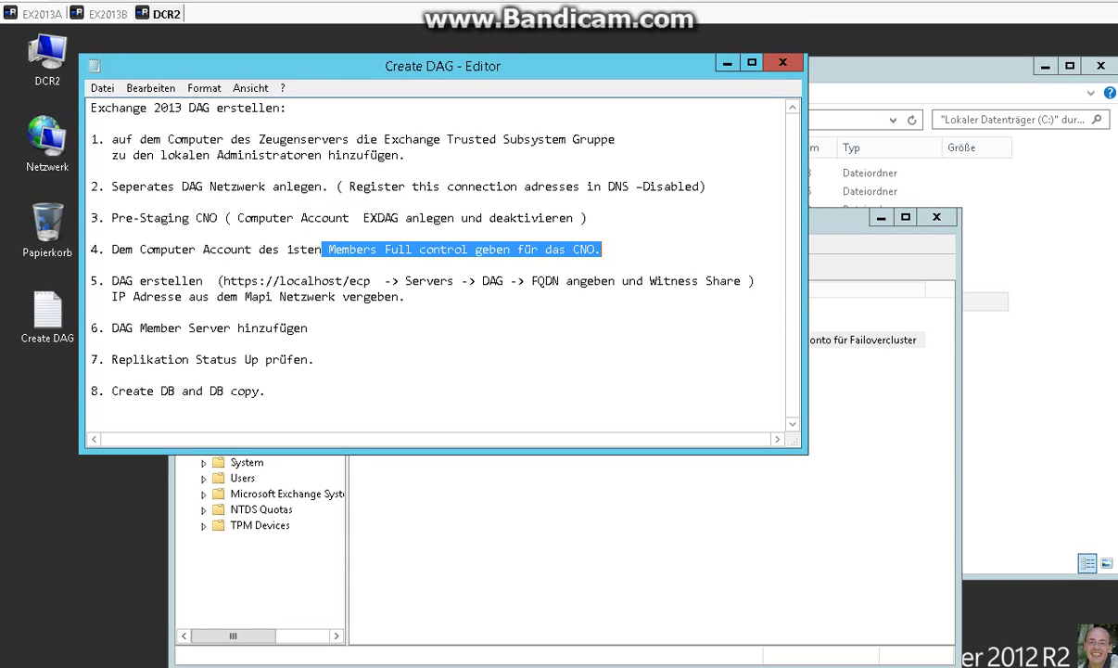
pyautogui.moveTo(113, 283); pyautogui.dragTo(182, 296)
pyautogui.moveTo(256, 281); pyautogui.dragTo(406, 296)
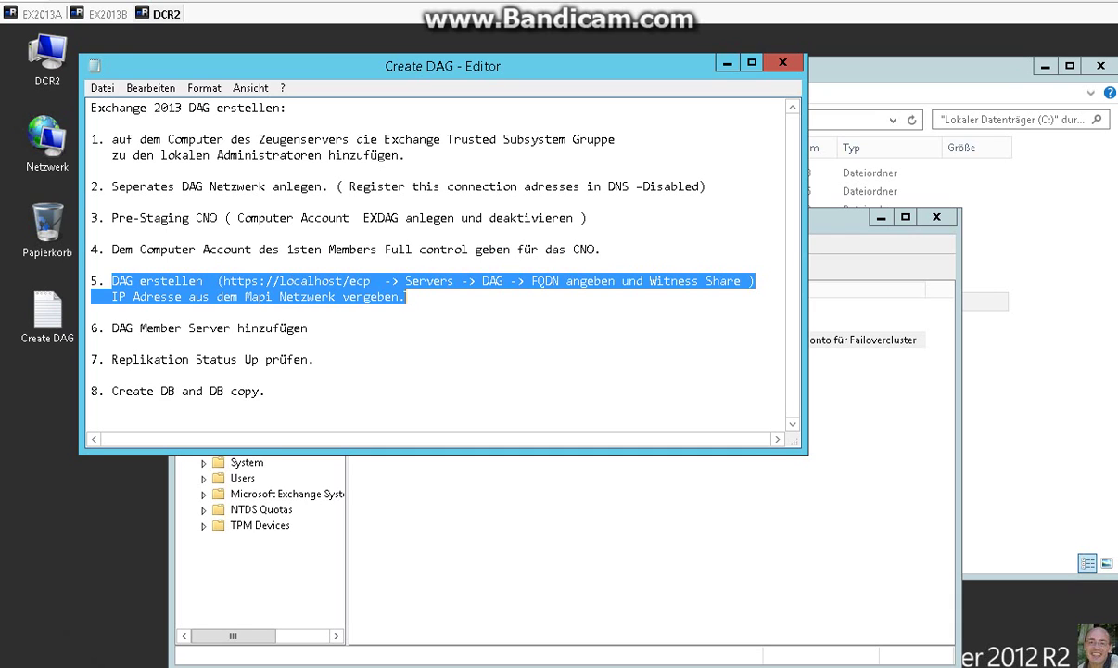
# On EX2013B, save a new DAG LotharsDAG with witness DCR2.ex.lh, C:\Zeuge, IP 192.168.5.165.
pyautogui.click(108, 15)
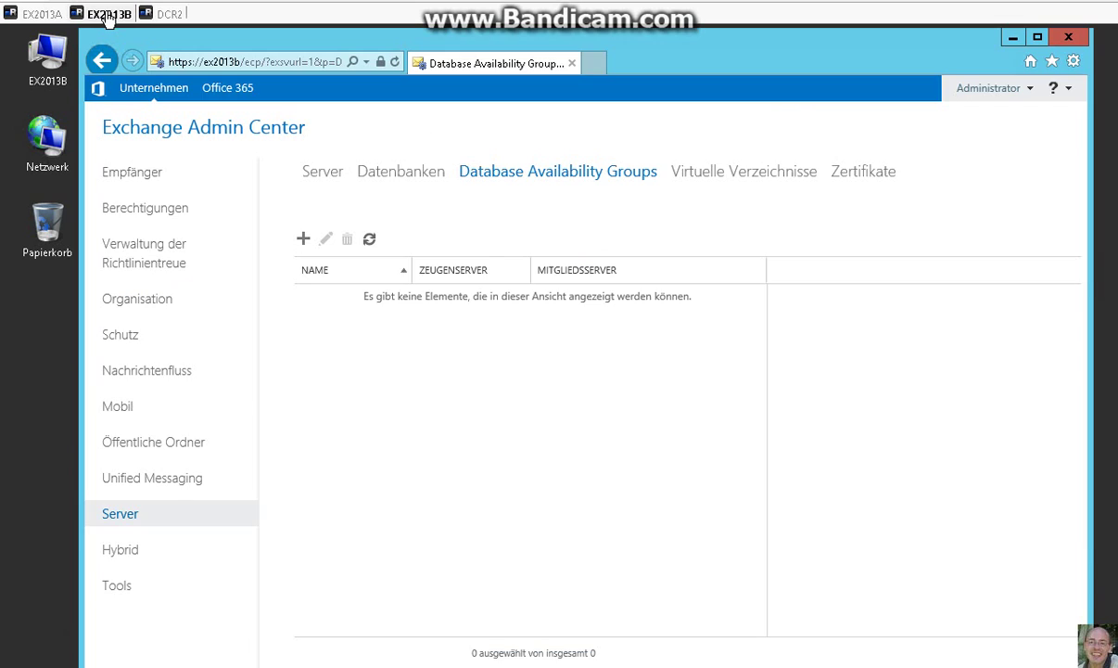
pyautogui.click(303, 240)
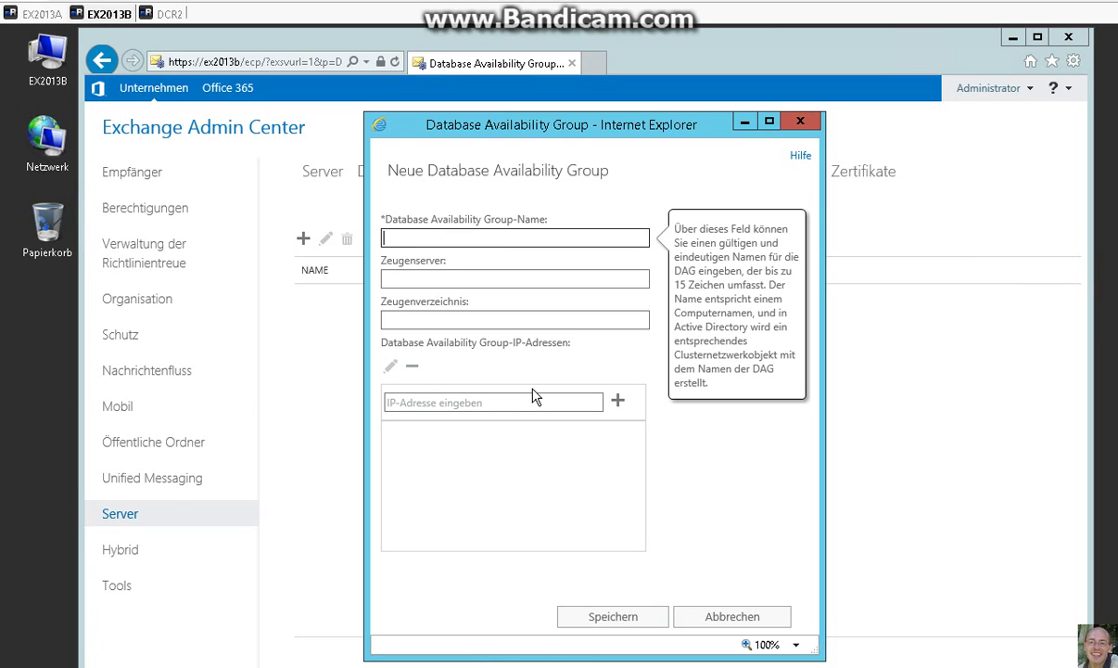
pyautogui.write('LotharsDAG')
pyautogui.click(420, 280)
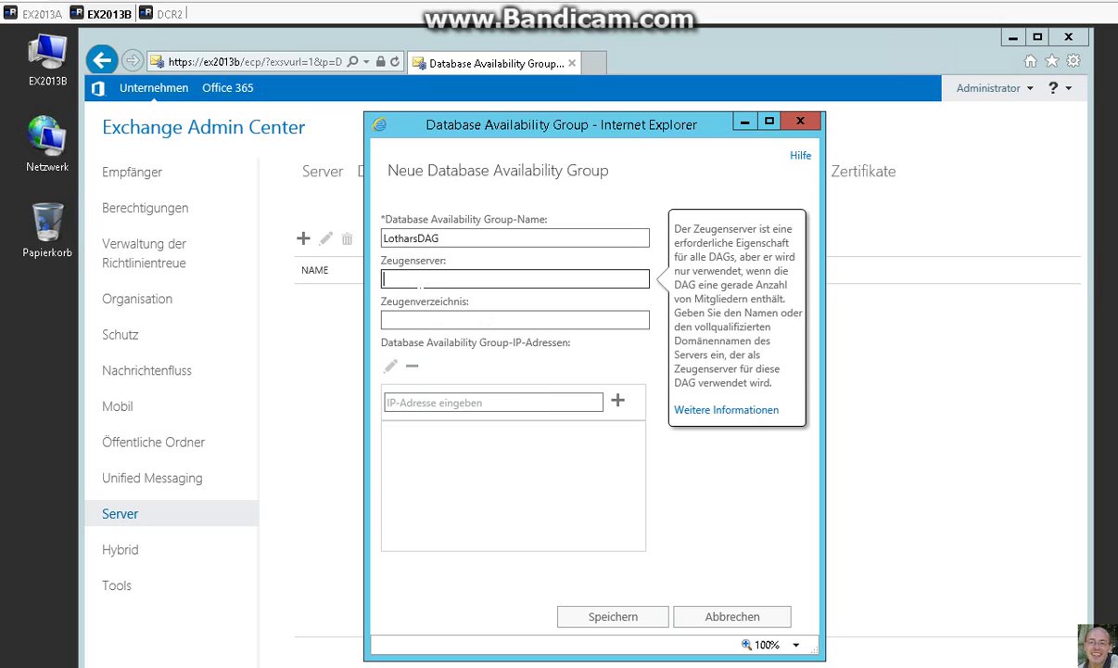
pyautogui.write('DCR2.ex.lh')
pyautogui.click(515, 320)
pyautogui.write('C:')
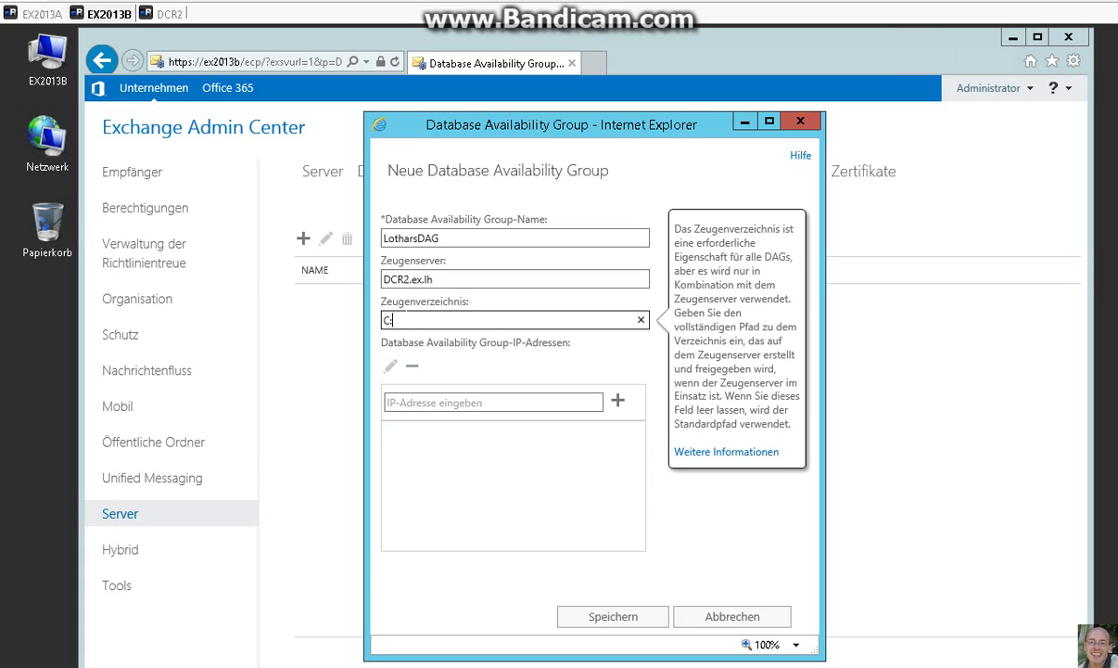
pyautogui.write('\\R')
pyautogui.press('BackSpace')
pyautogui.write('Zeuge')
pyautogui.click(422, 405)
pyautogui.write('192')
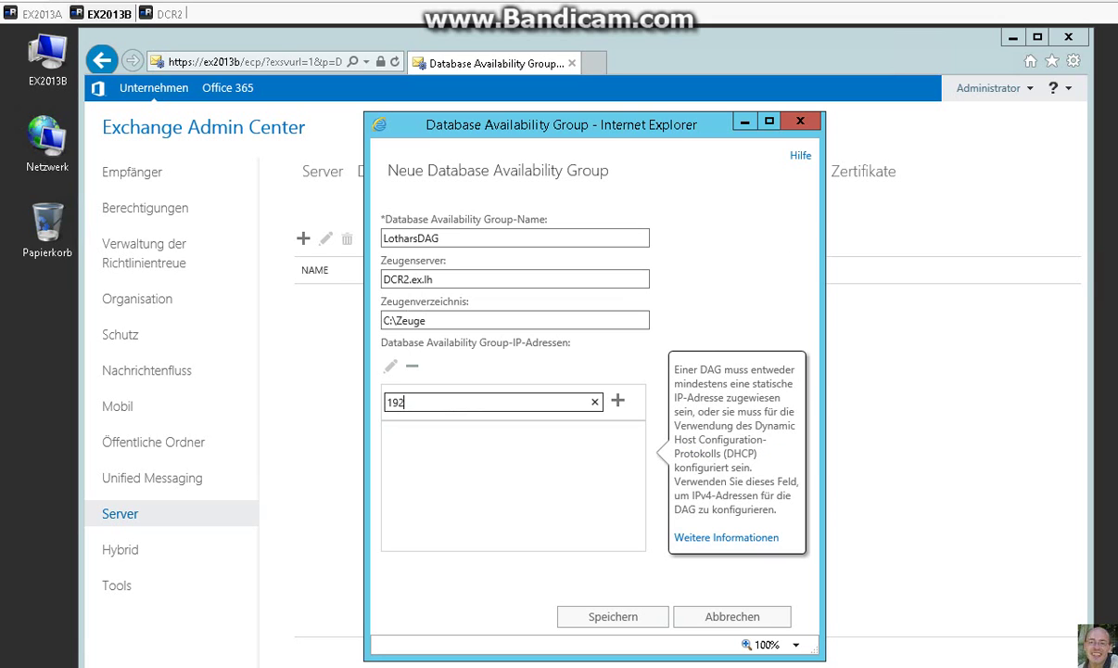
pyautogui.write('.168.5.165')
pyautogui.click(618, 400)
pyautogui.click(634, 617)
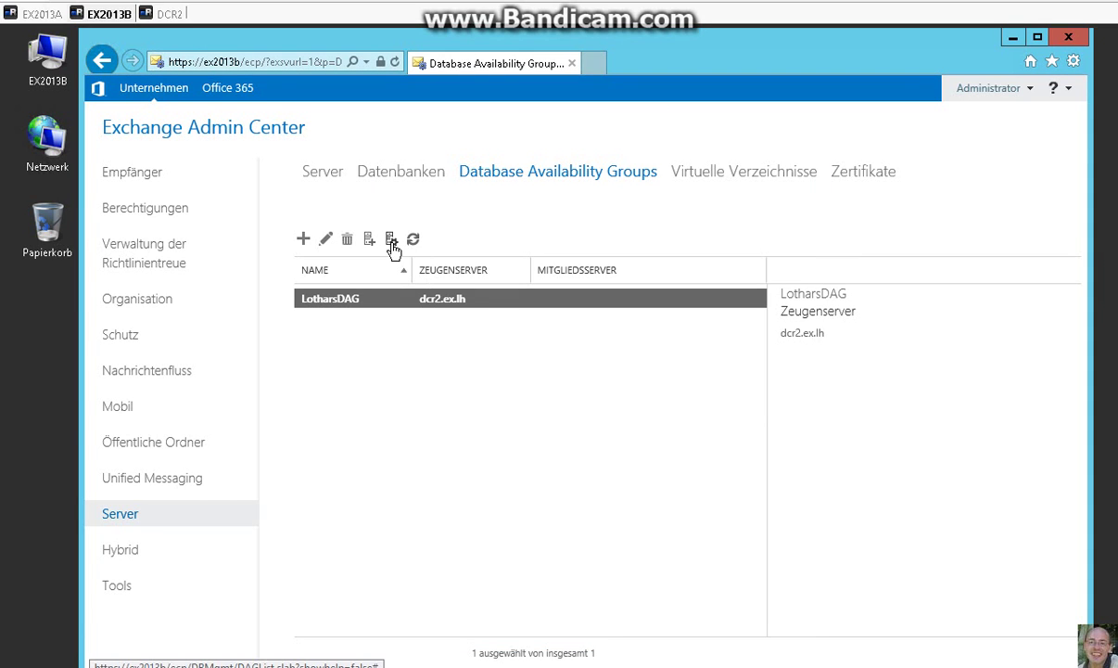
# Highlight the checklist step about adding DAG member servers.
pyautogui.click(171, 15)
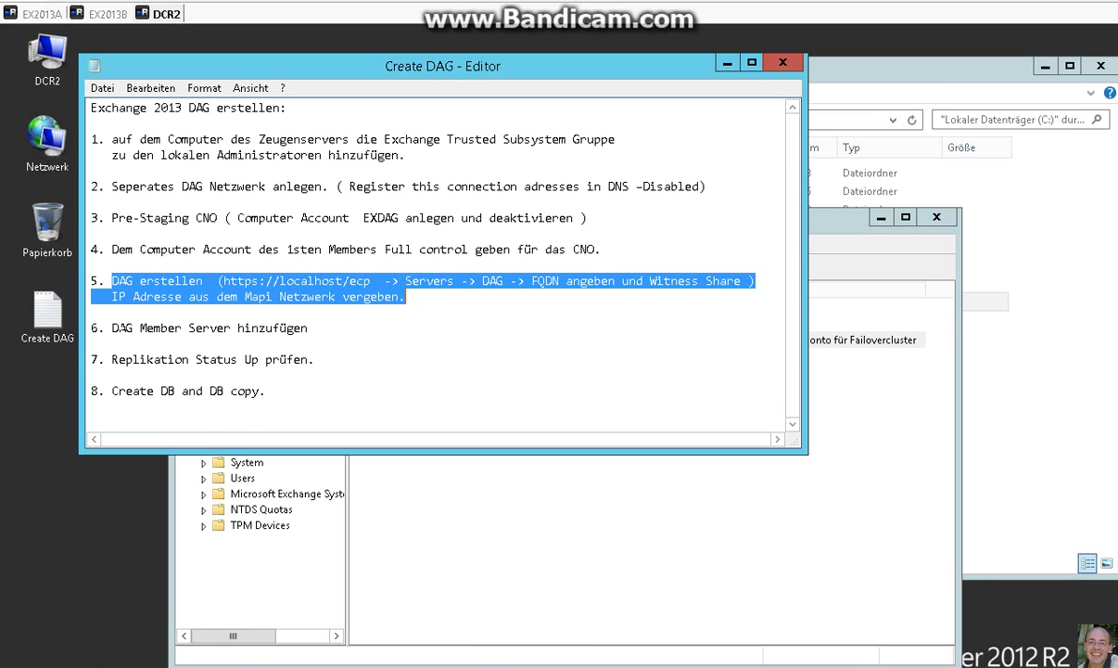
pyautogui.moveTo(111, 328); pyautogui.dragTo(295, 328)
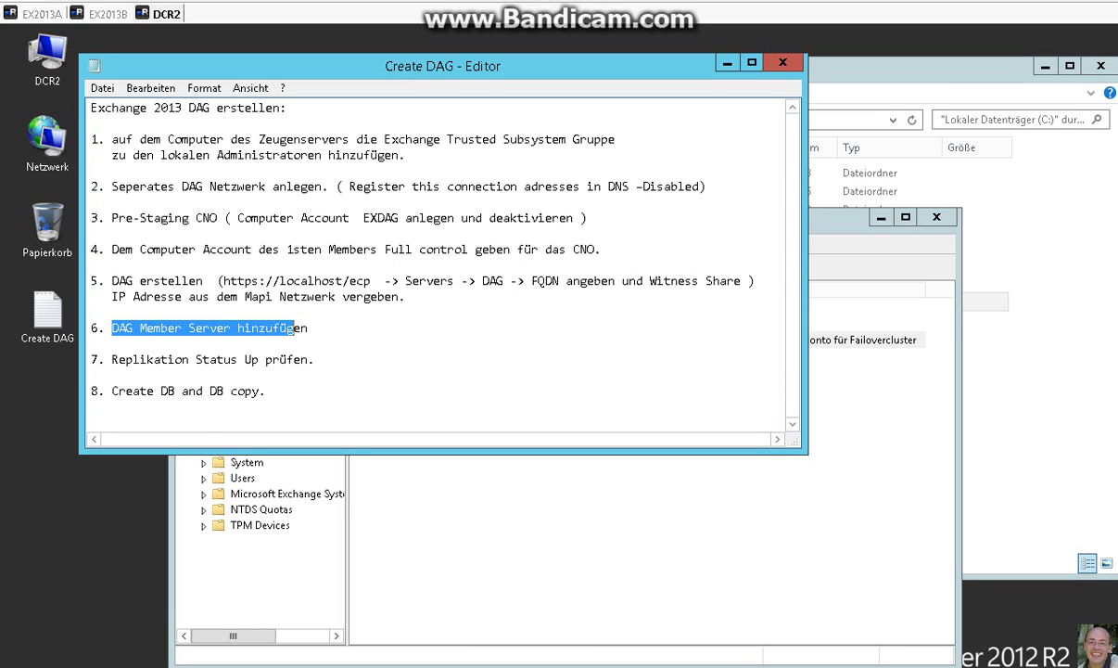
pyautogui.click(109, 14)
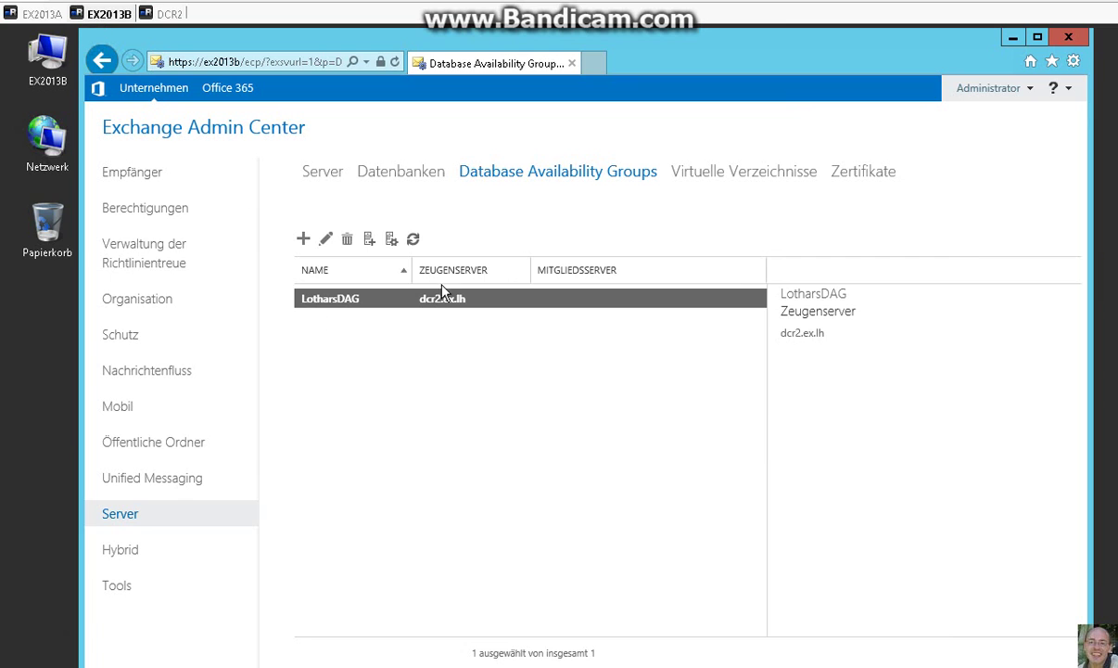
# Add EX2013B and EX2013A to LotharsDAG's membership and save.
pyautogui.click(391, 239)
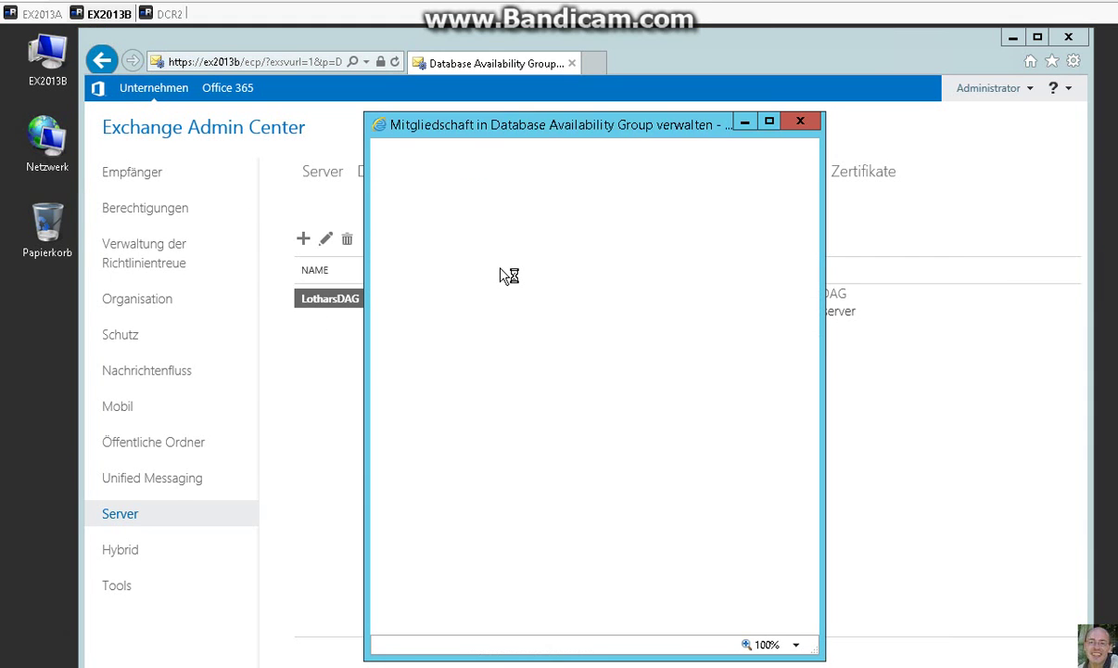
pyautogui.click(389, 242)
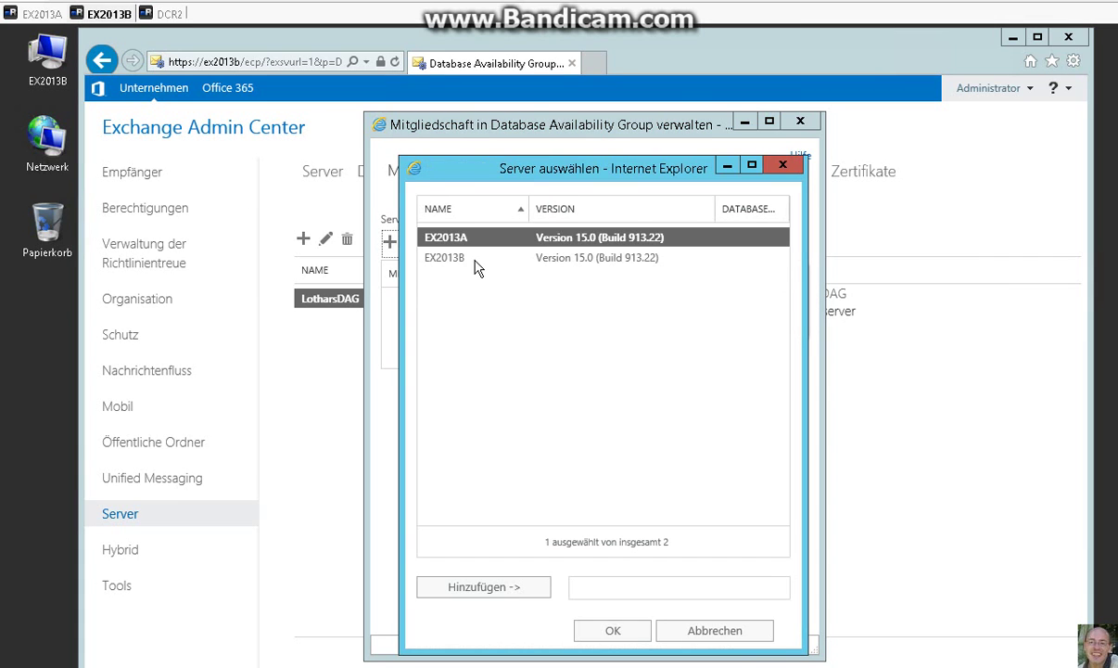
pyautogui.click(478, 267)
pyautogui.click(525, 587)
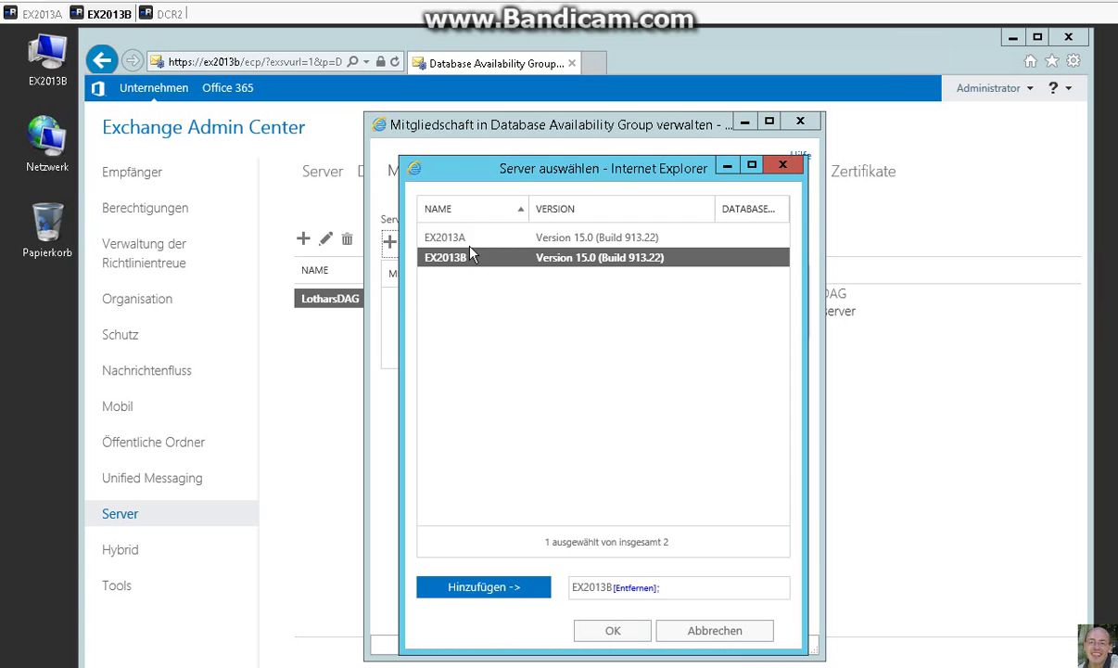
pyautogui.click(445, 237)
pyautogui.click(522, 591)
pyautogui.click(611, 630)
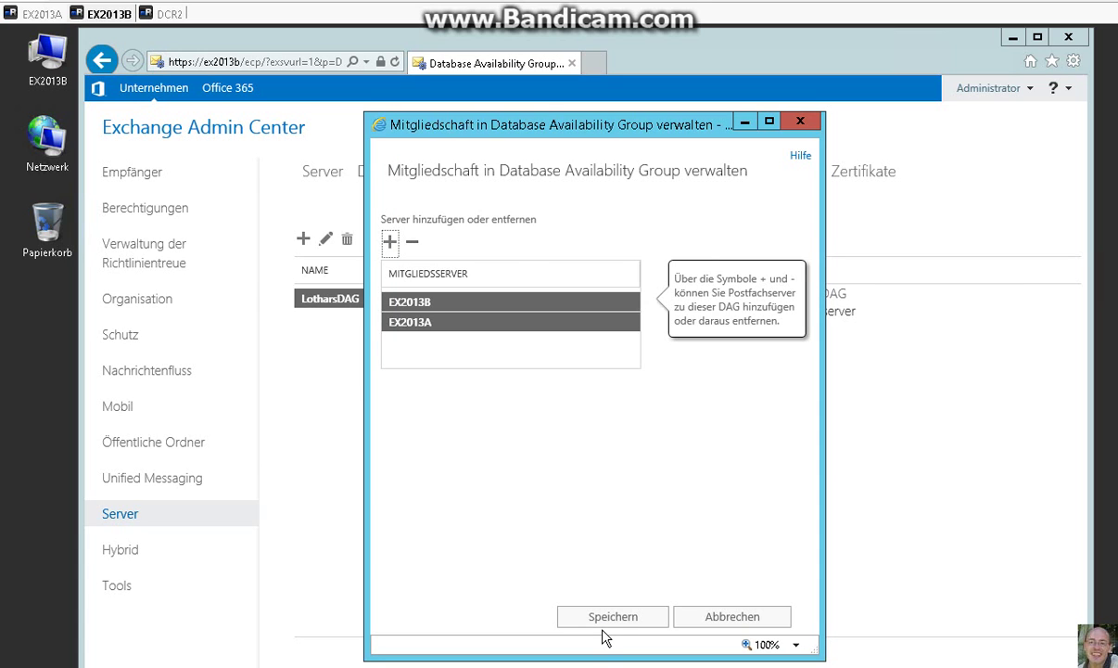
pyautogui.click(608, 617)
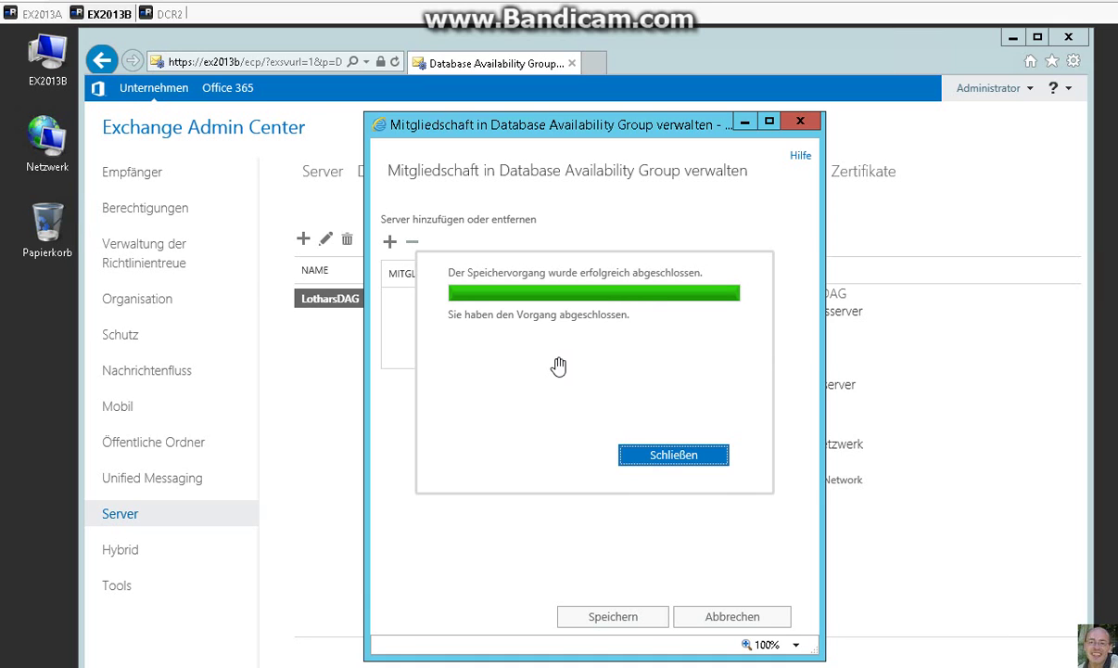
pyautogui.click(652, 454)
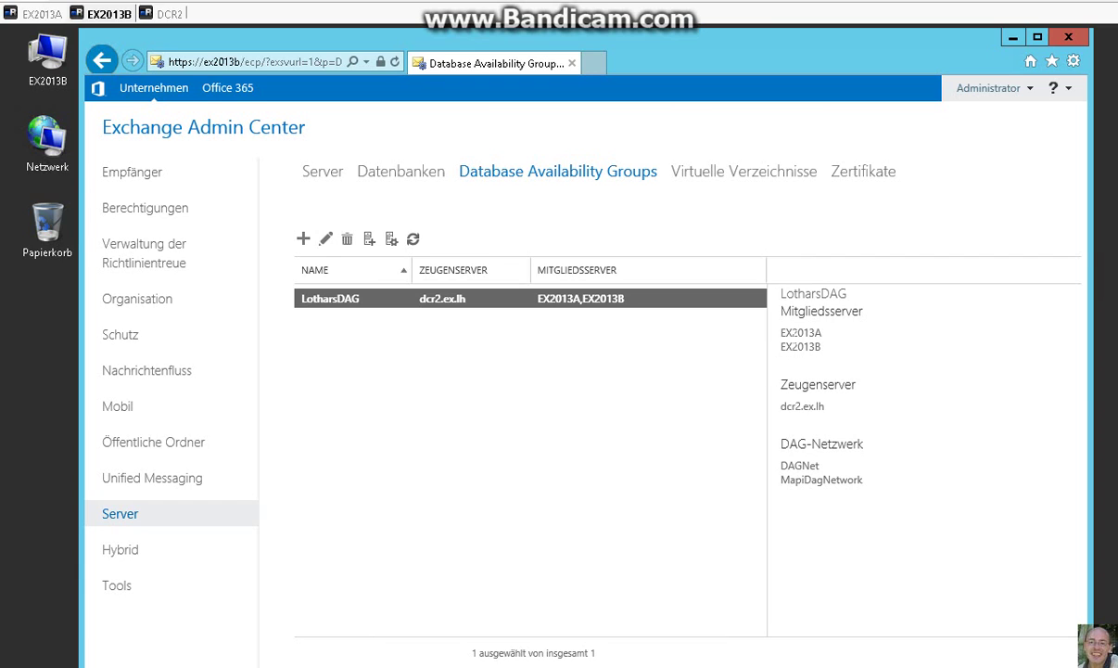
# Tick manual DAG network configuration in LotharsDAG's properties, review the IP address page, and save.
pyautogui.moveTo(781, 329); pyautogui.dragTo(855, 347)
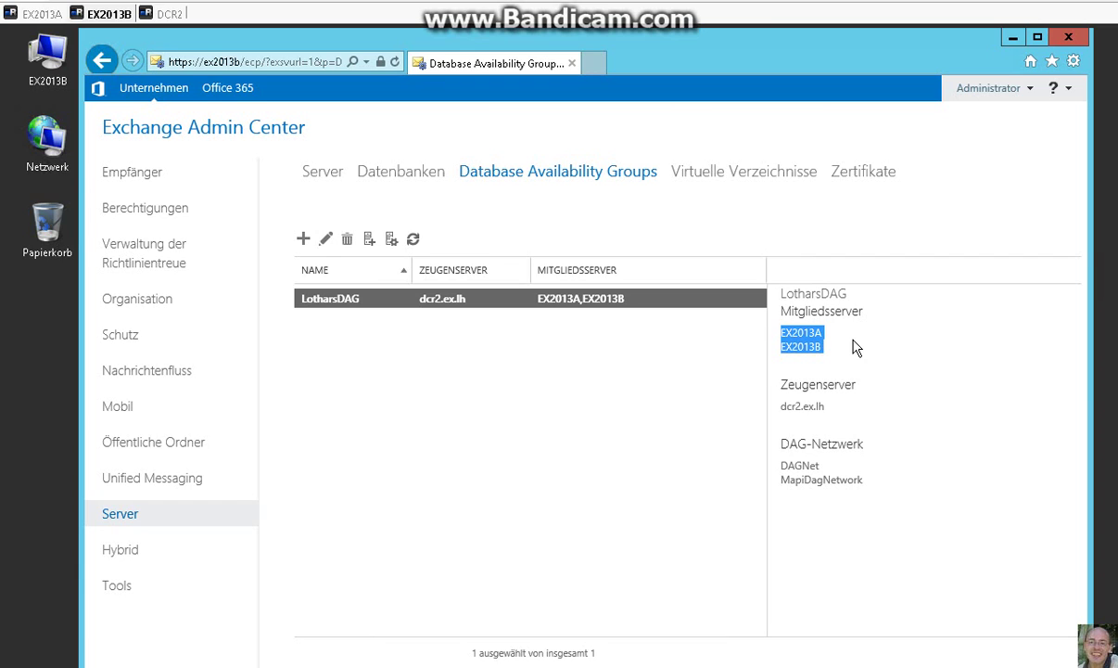
pyautogui.click(855, 347)
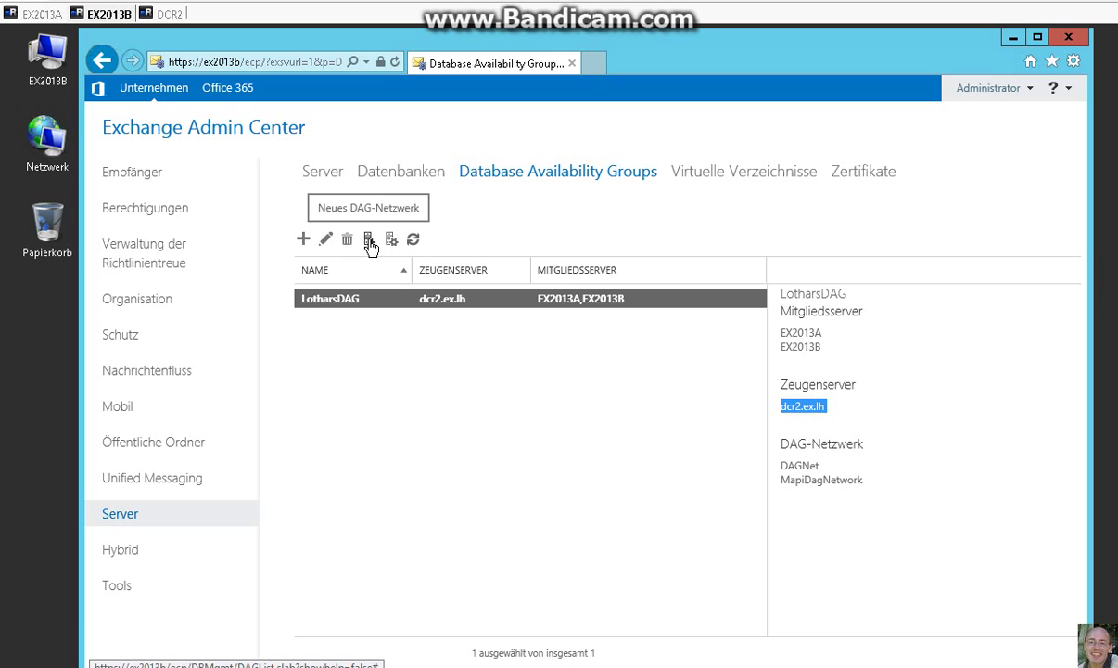
pyautogui.click(324, 239)
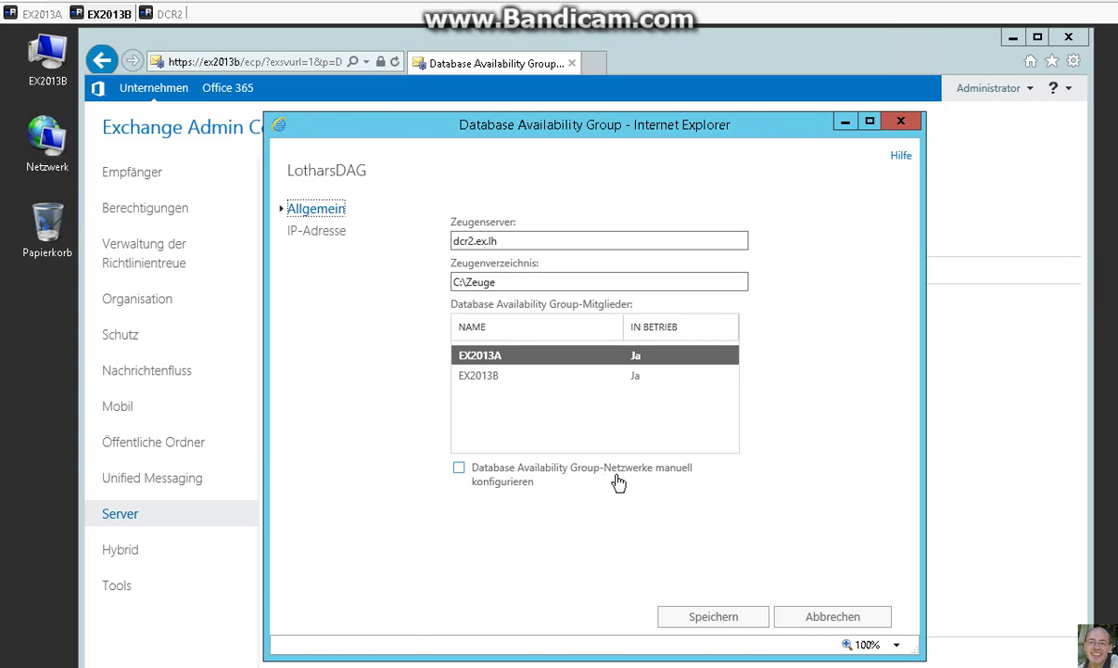
pyautogui.click(458, 468)
pyautogui.click(310, 239)
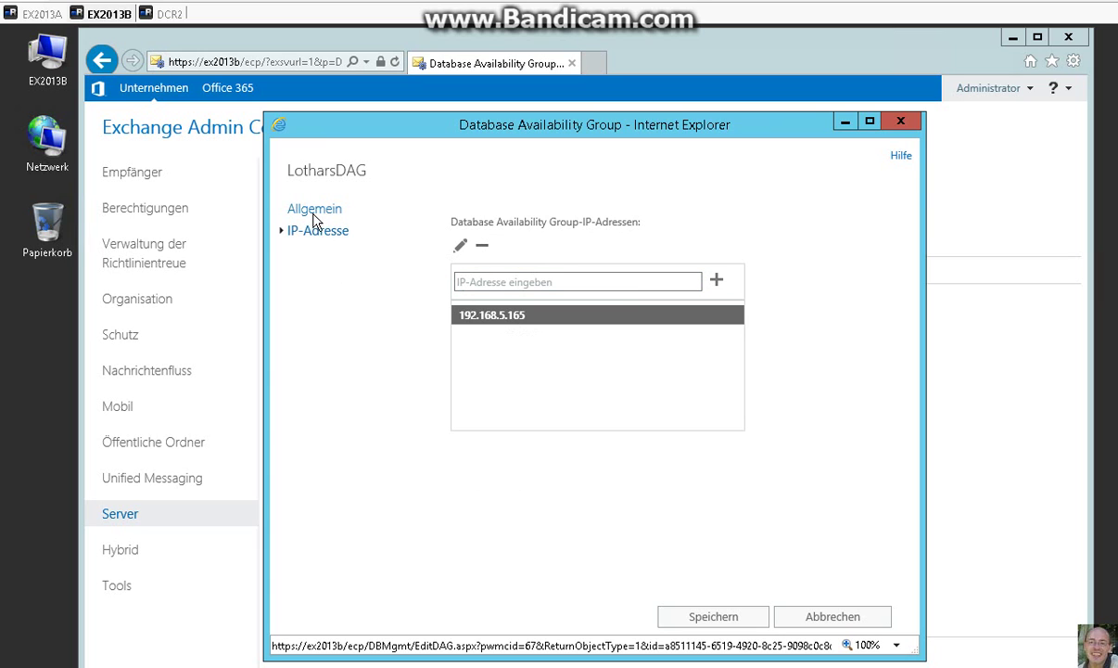
pyautogui.click(315, 211)
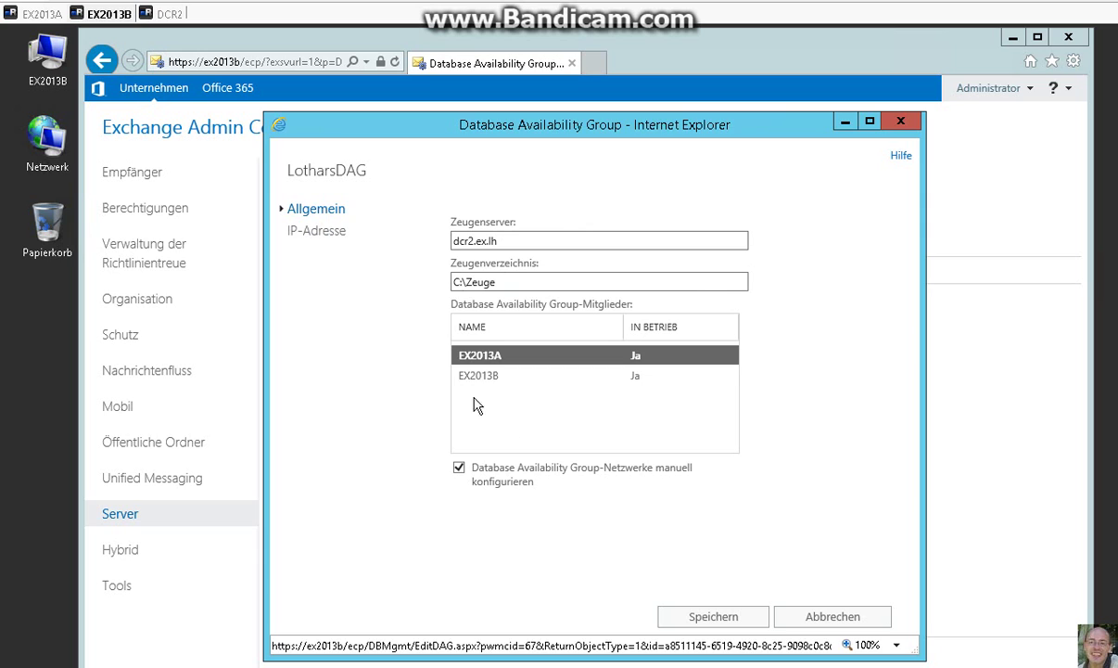
pyautogui.click(747, 614)
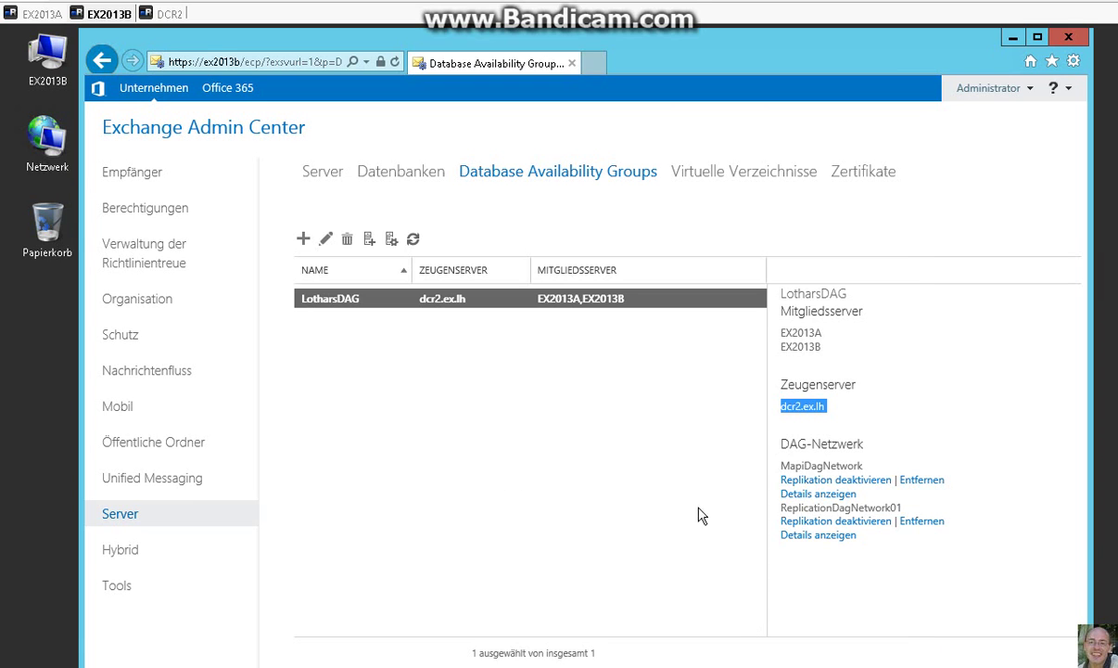
# Add DAG network DAGNet with subnet 192.168.7.0/24 and save it.
pyautogui.click(369, 238)
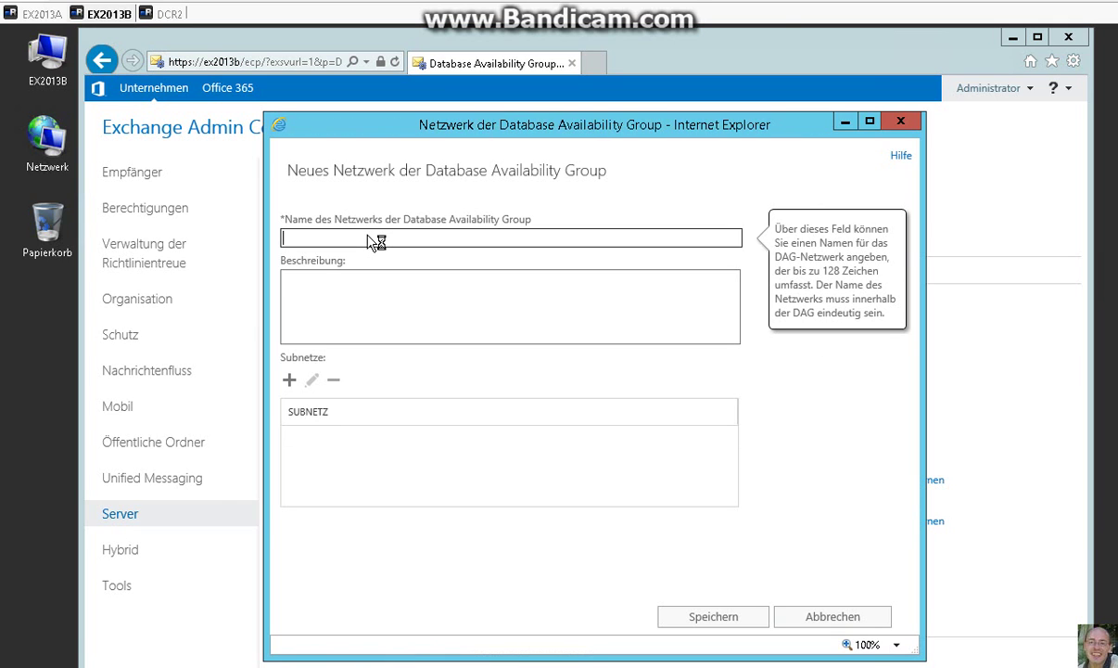
pyautogui.write('DAGNet')
pyautogui.click(288, 381)
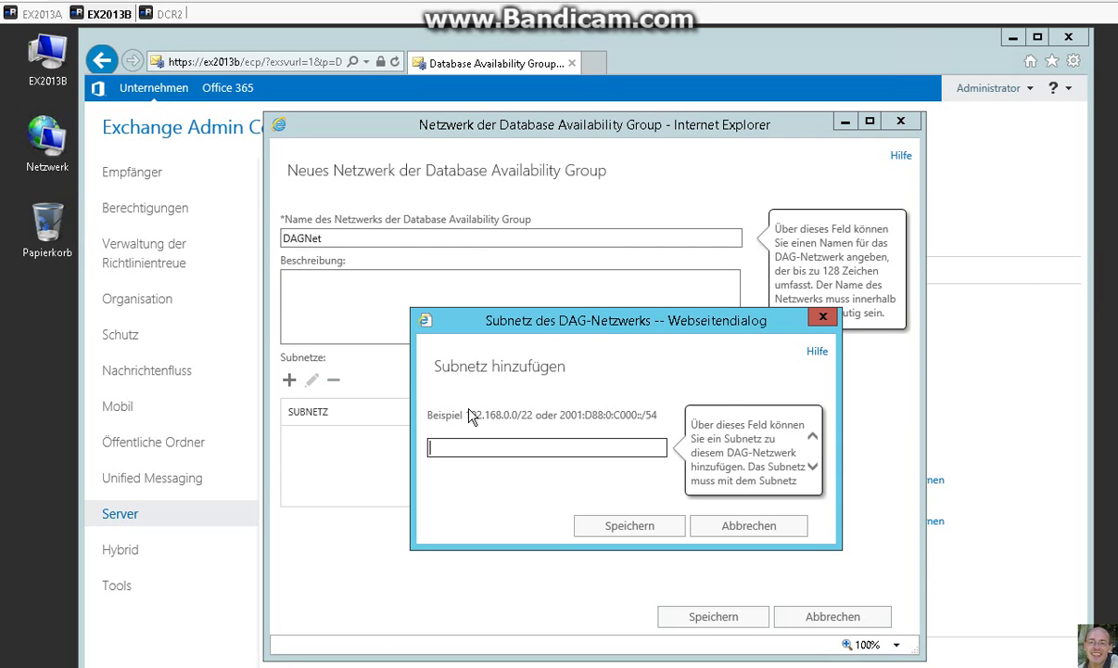
pyautogui.write('192.168.7.0/24')
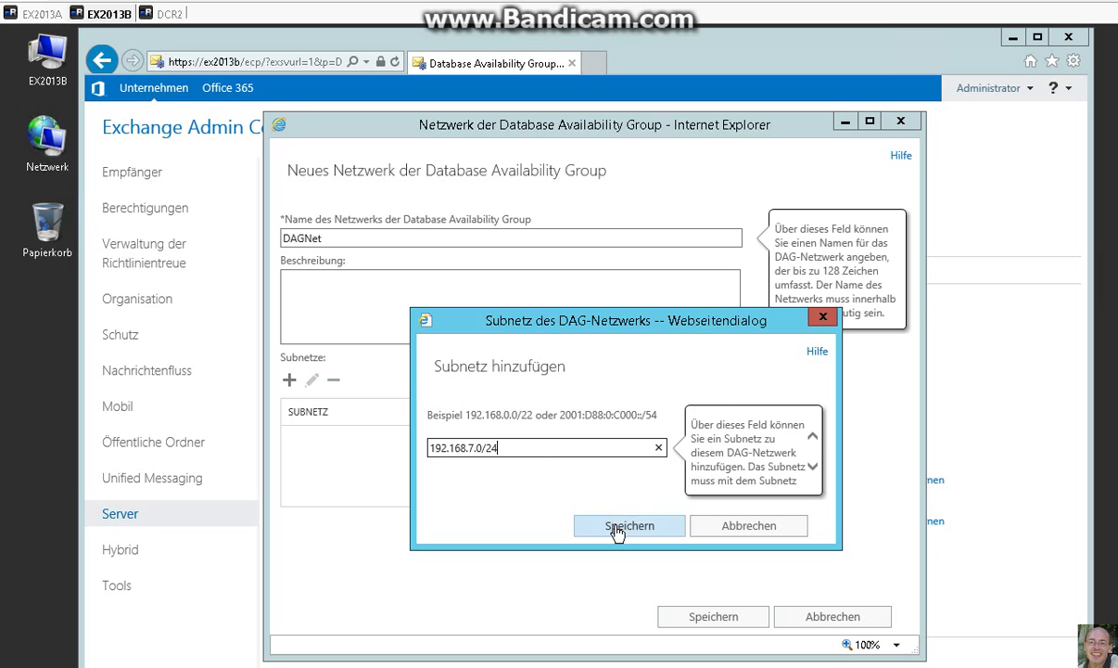
pyautogui.click(615, 529)
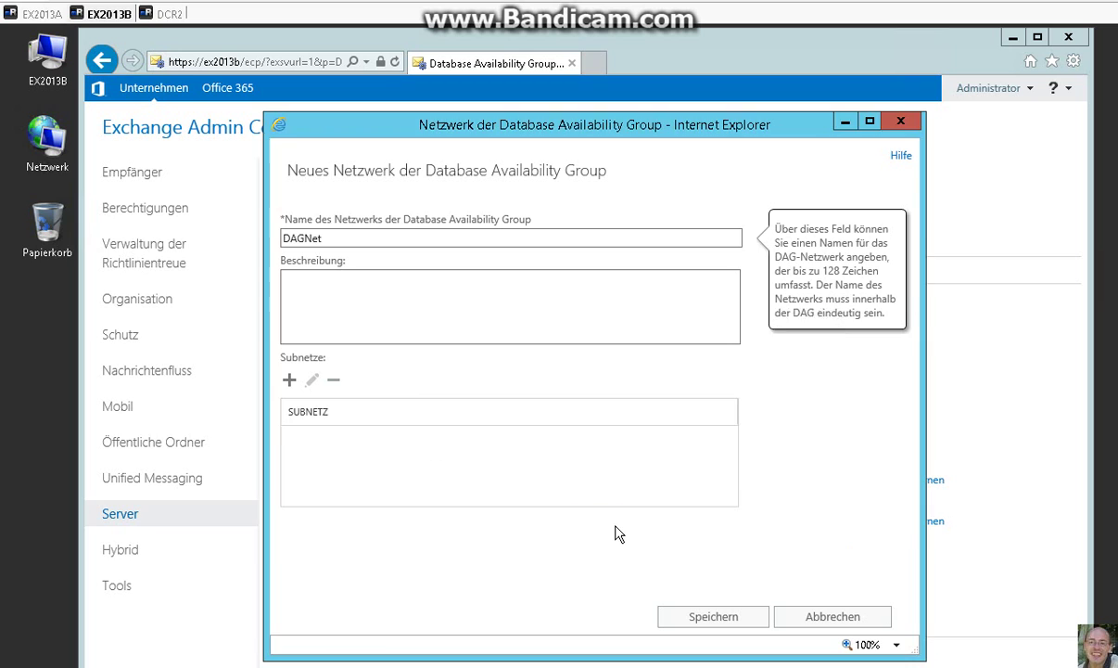
pyautogui.click(711, 616)
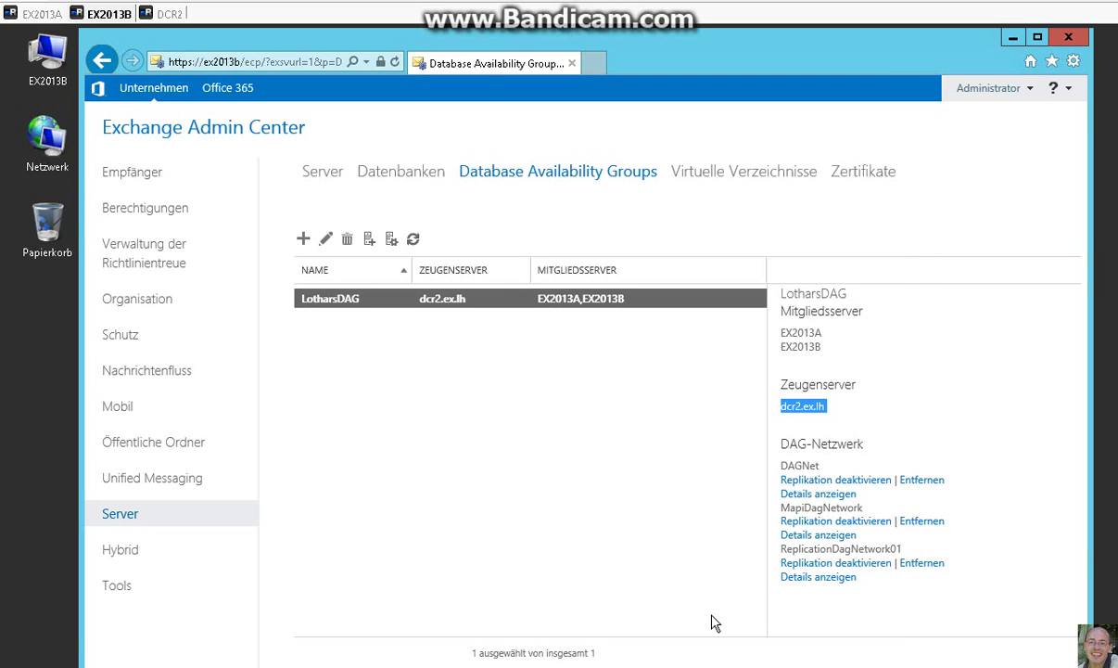
# Review DAGNet and MapiDagNetwork, remove ReplicationDagNetwork01, and check the DCR2 checklist.
pyautogui.click(829, 495)
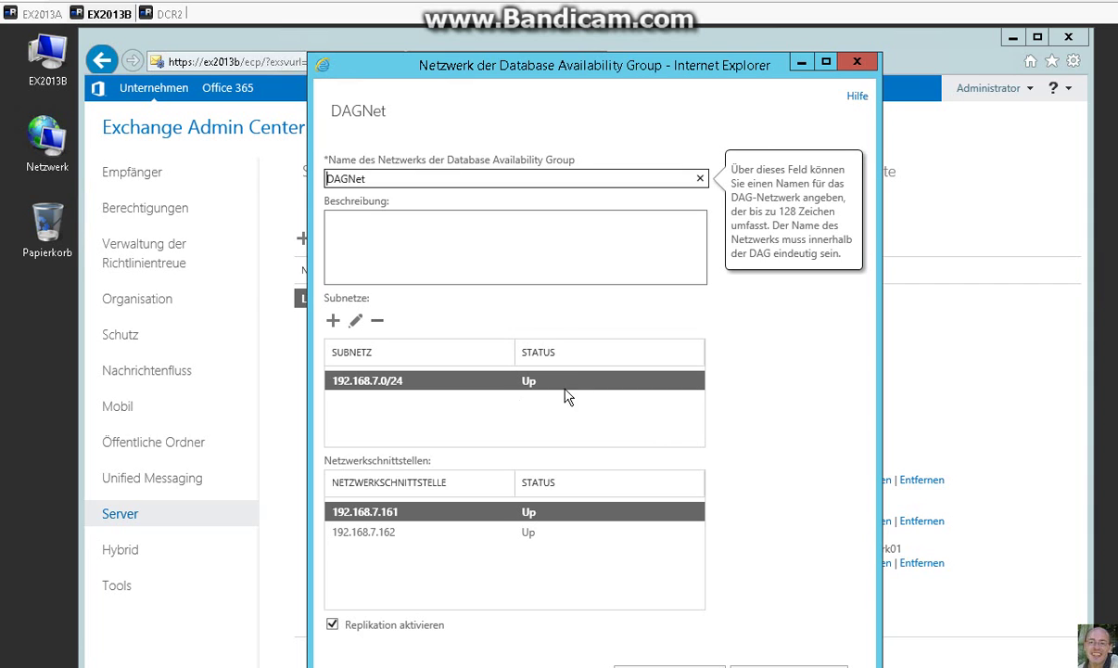
pyautogui.click(857, 61)
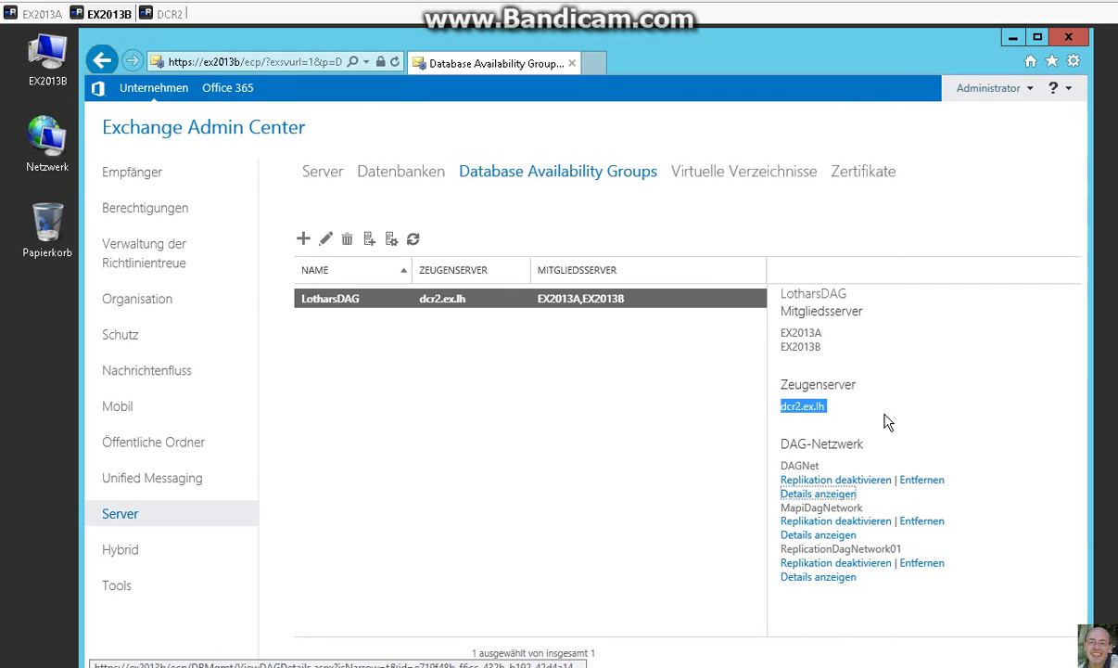
pyautogui.click(818, 535)
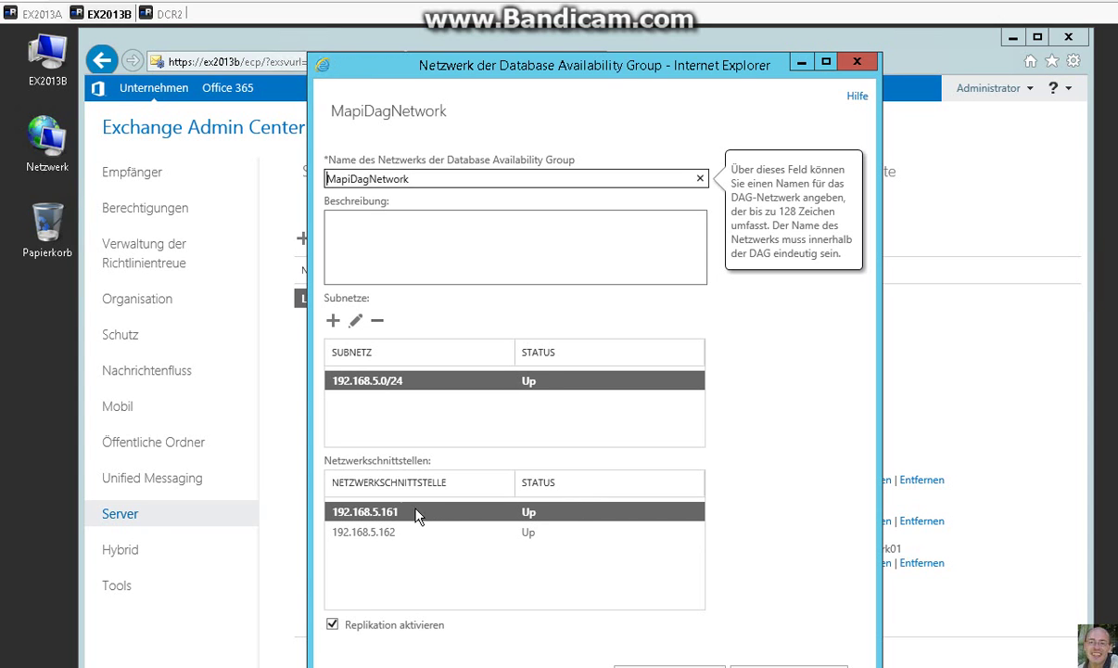
pyautogui.click(857, 61)
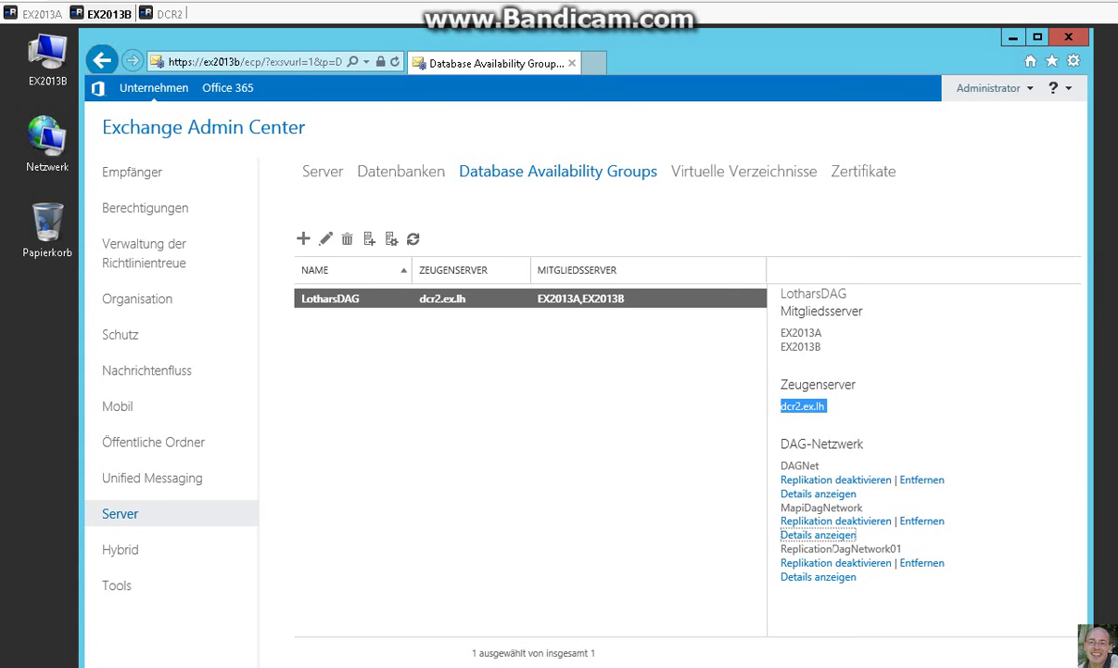
pyautogui.click(918, 564)
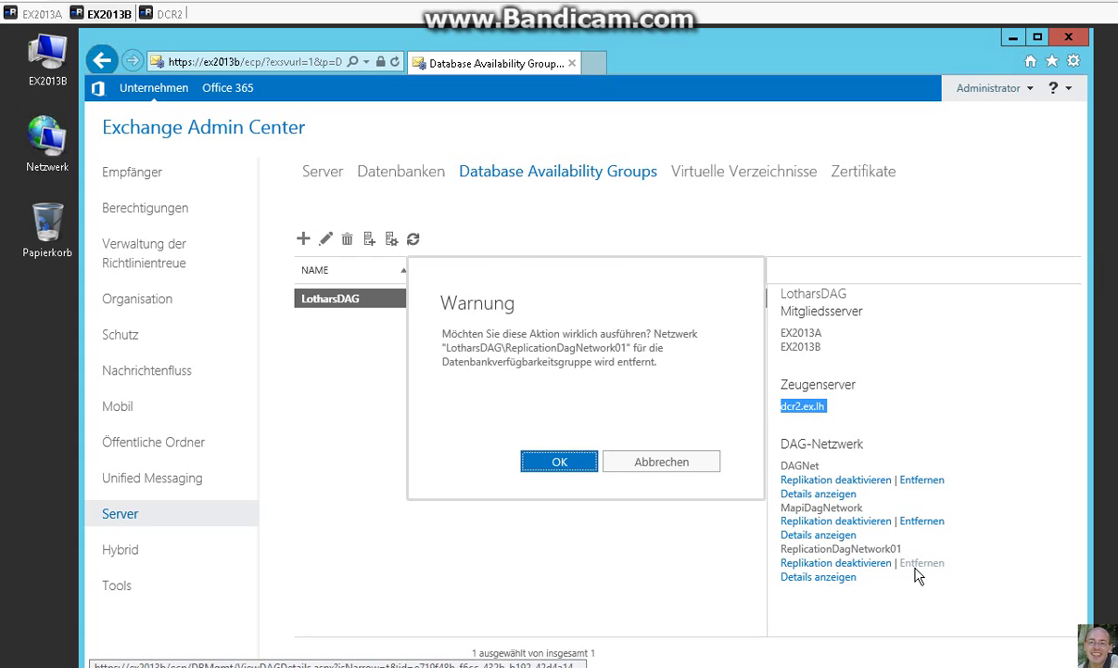
pyautogui.click(561, 463)
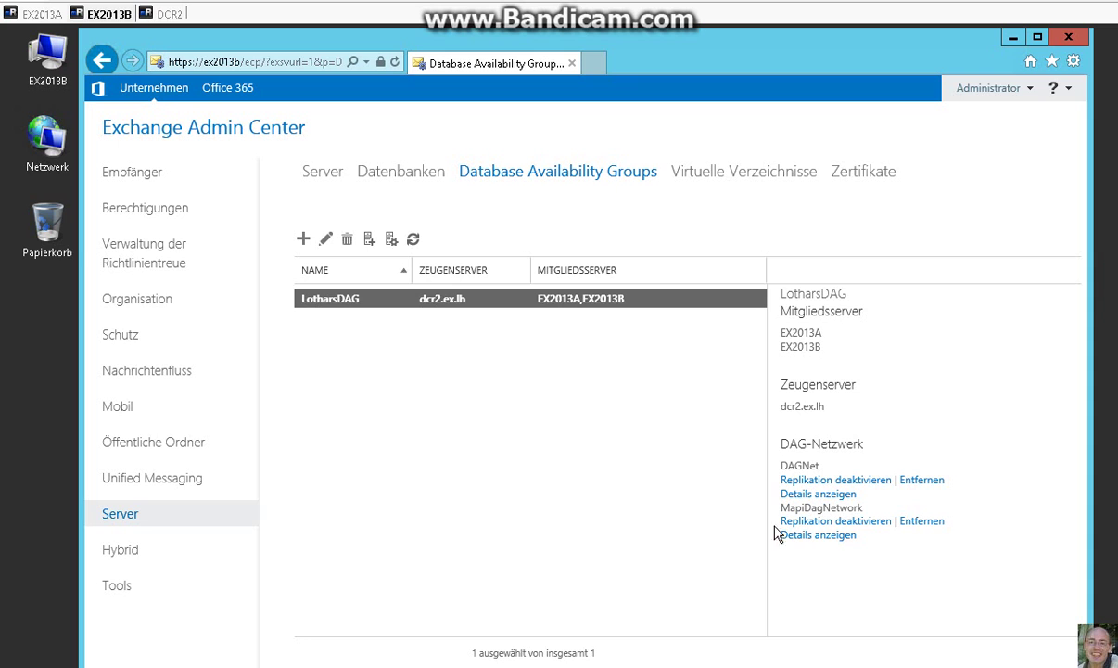
pyautogui.click(167, 15)
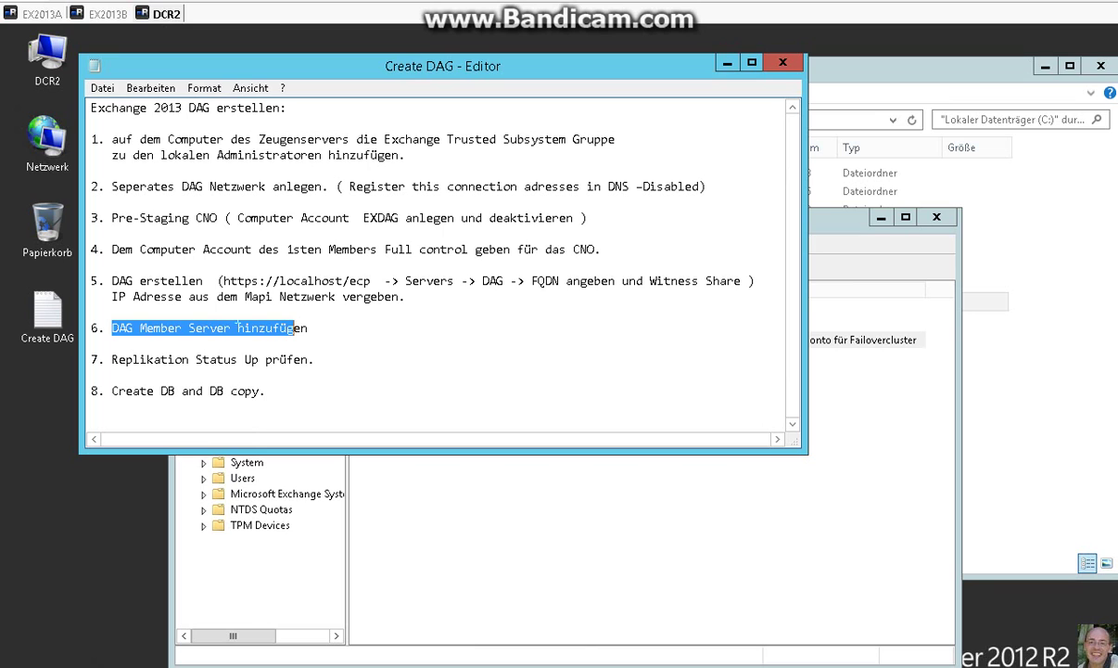
pyautogui.click(96, 16)
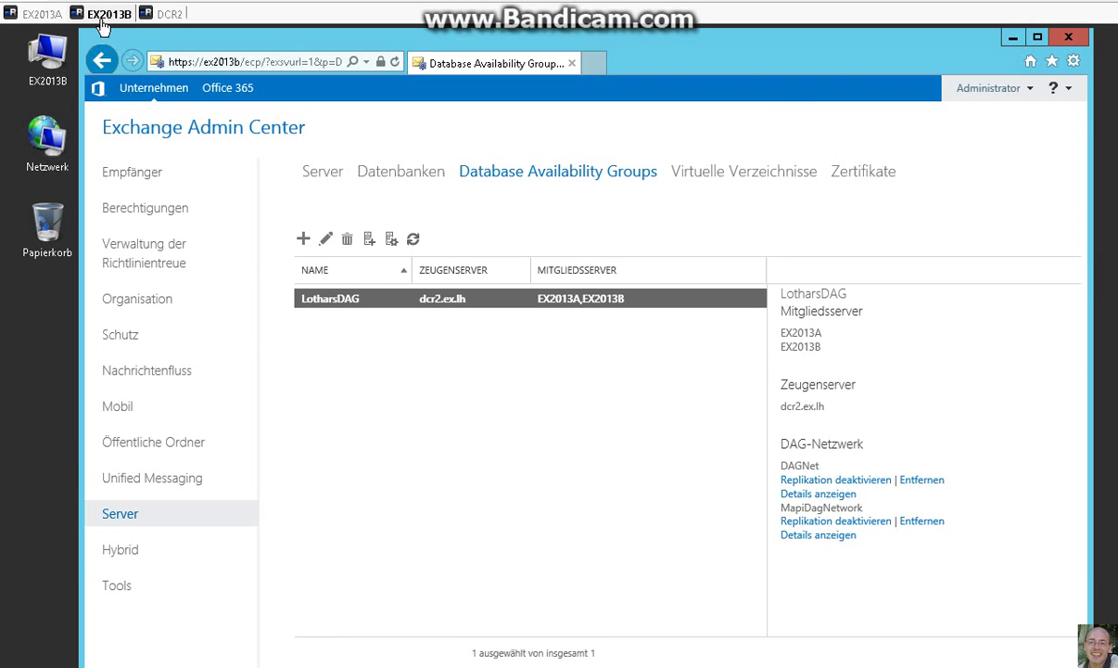
# Save mailbox database DB1 hosted on EX2013B and acknowledge the restart warning.
pyautogui.click(427, 176)
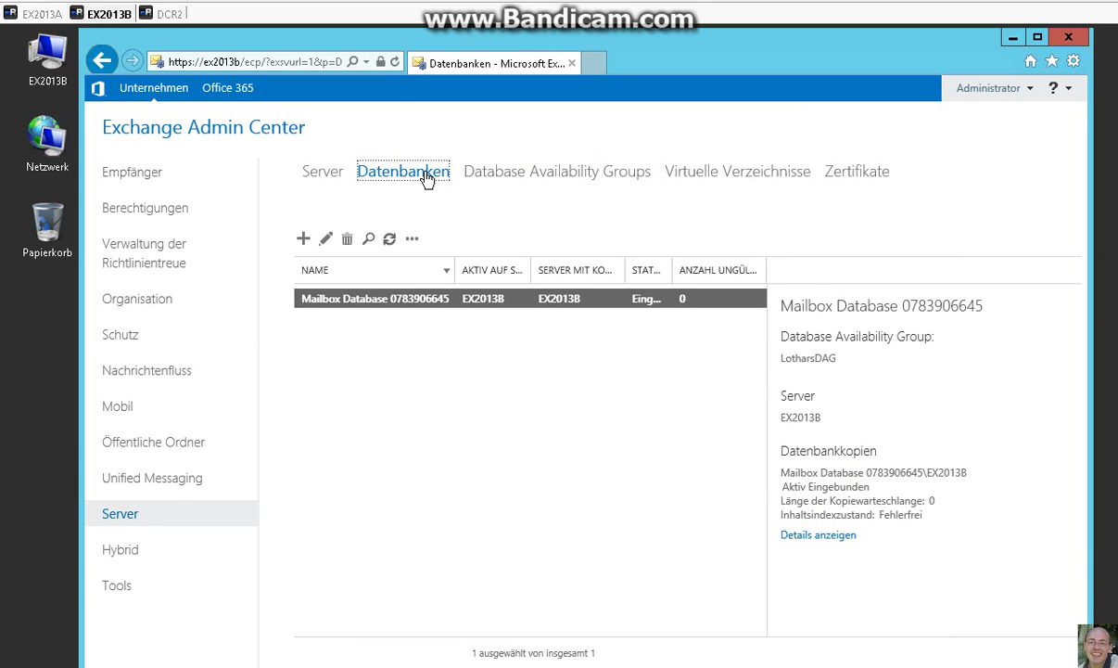
pyautogui.click(304, 239)
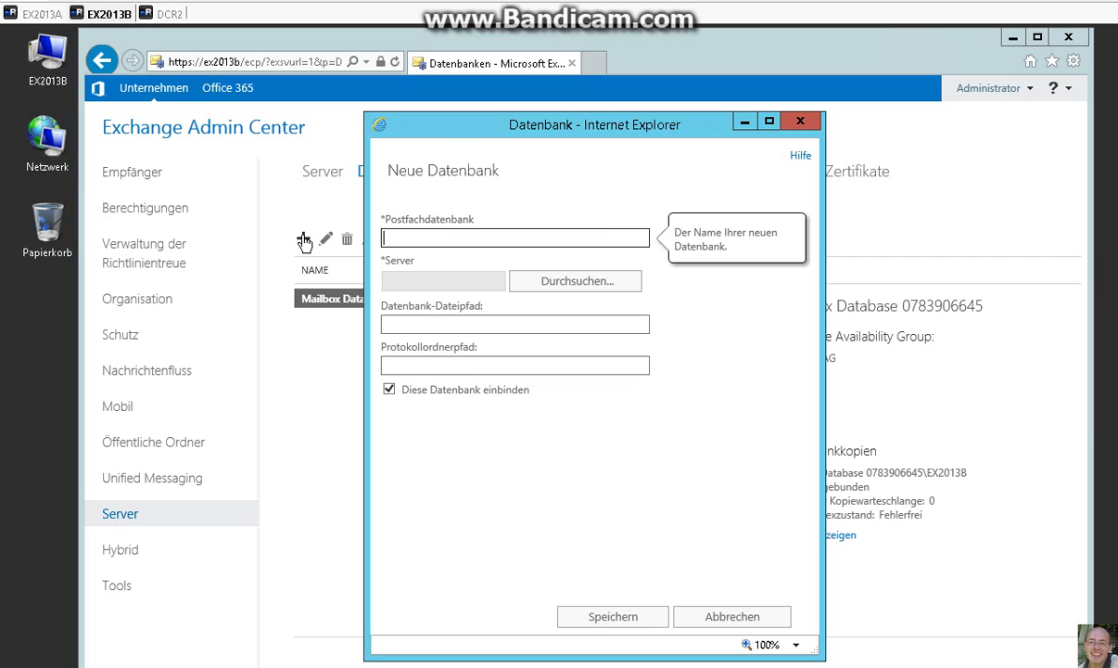
pyautogui.write('DB1')
pyautogui.click(514, 281)
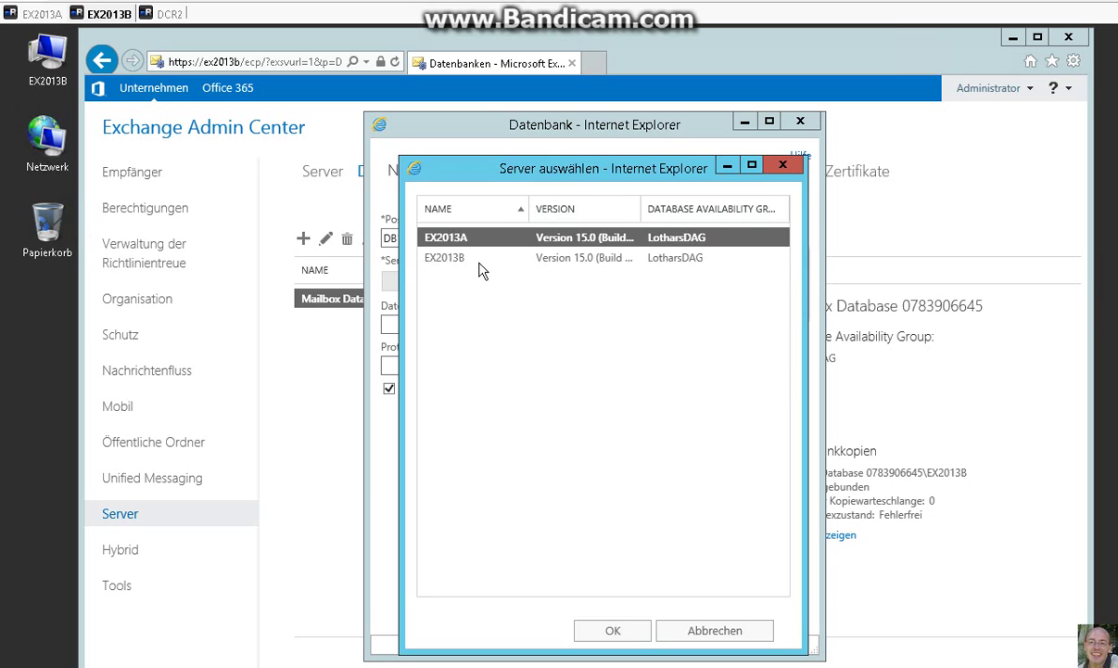
pyautogui.click(480, 258)
pyautogui.click(607, 632)
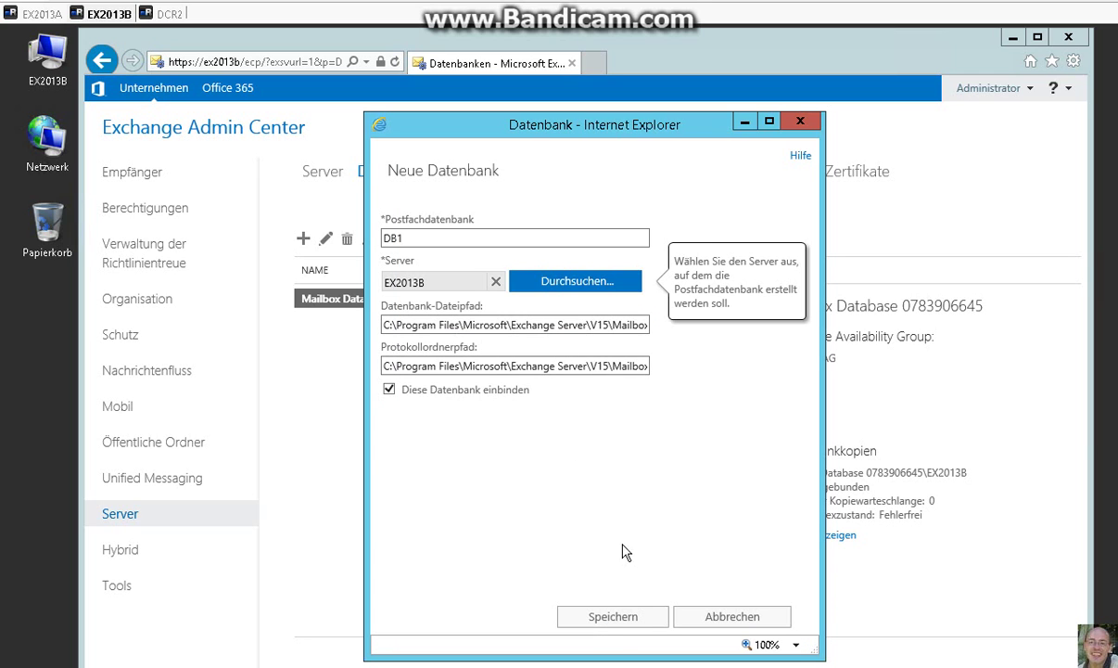
pyautogui.click(628, 616)
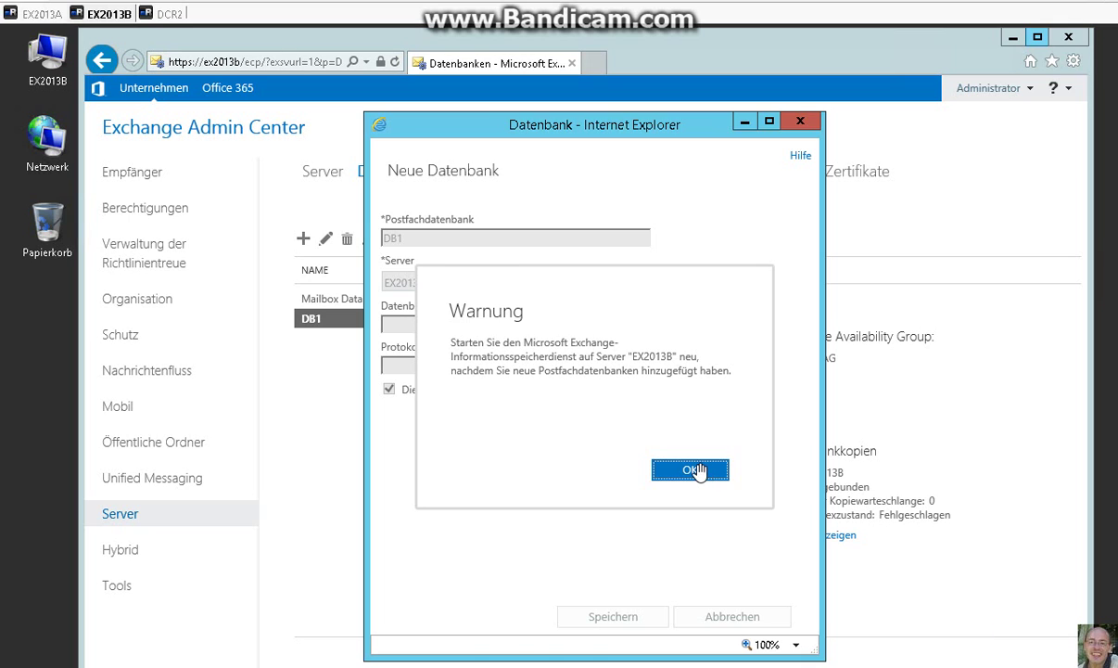
pyautogui.click(695, 470)
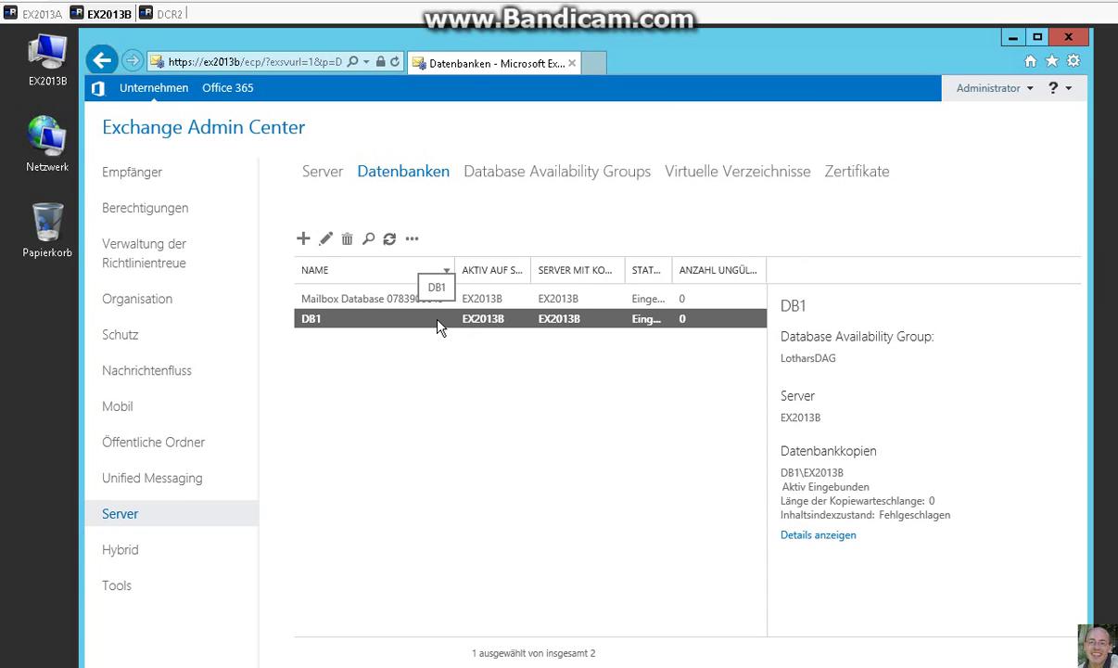
# Add a second copy of database DB1 on server EX2013A and save it.
pyautogui.click(413, 240)
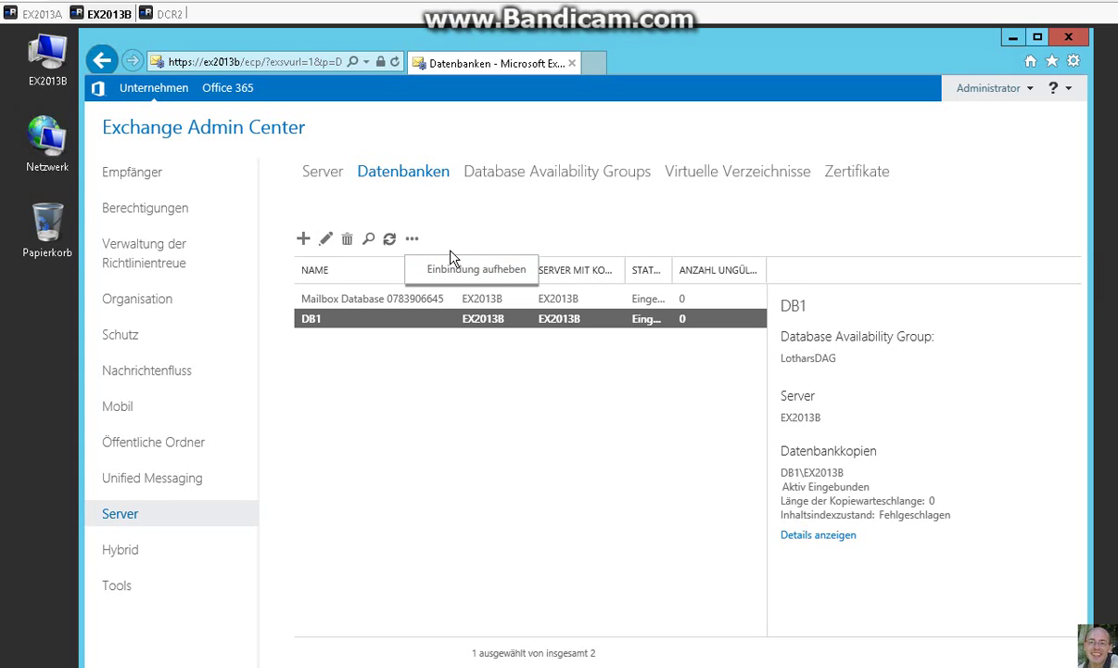
pyautogui.click(390, 241)
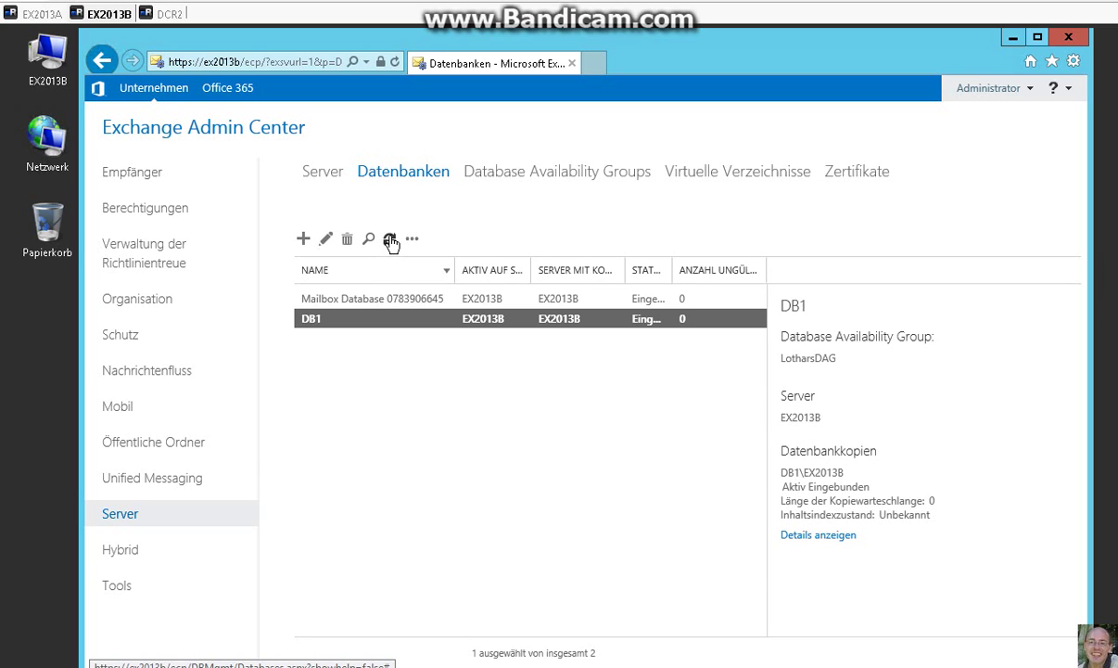
pyautogui.click(411, 240)
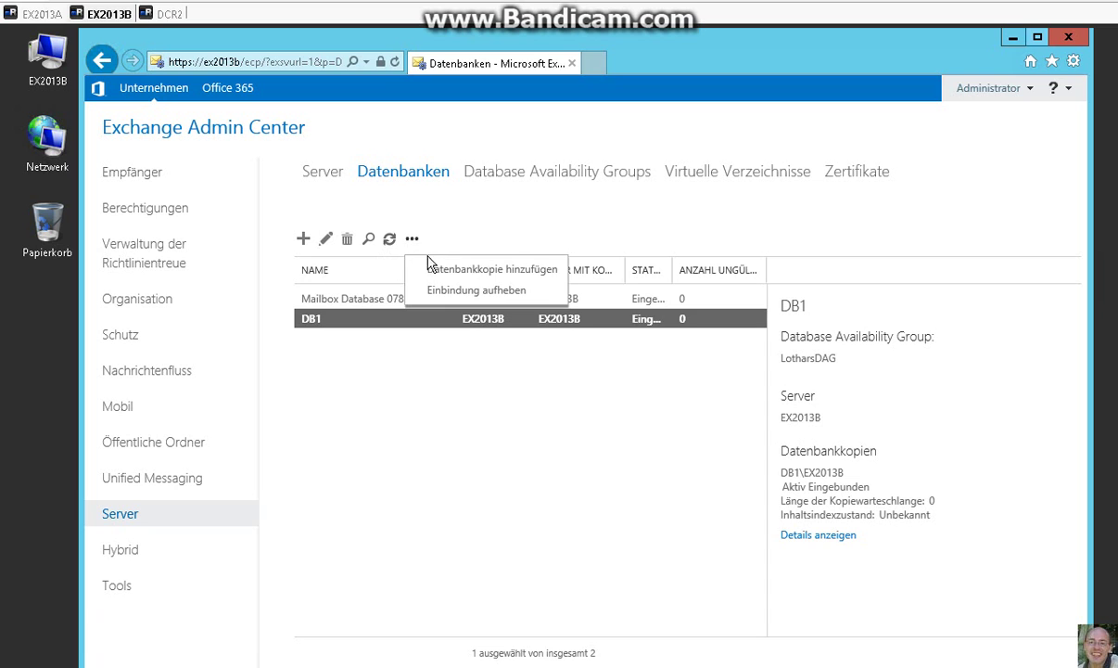
pyautogui.click(430, 271)
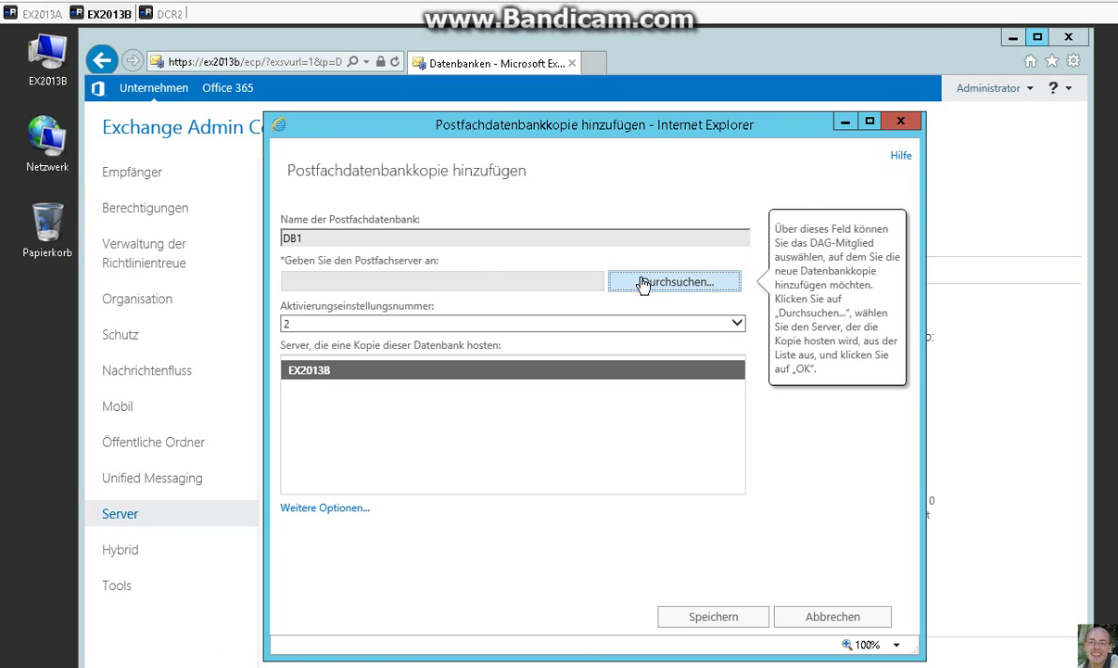
pyautogui.click(644, 281)
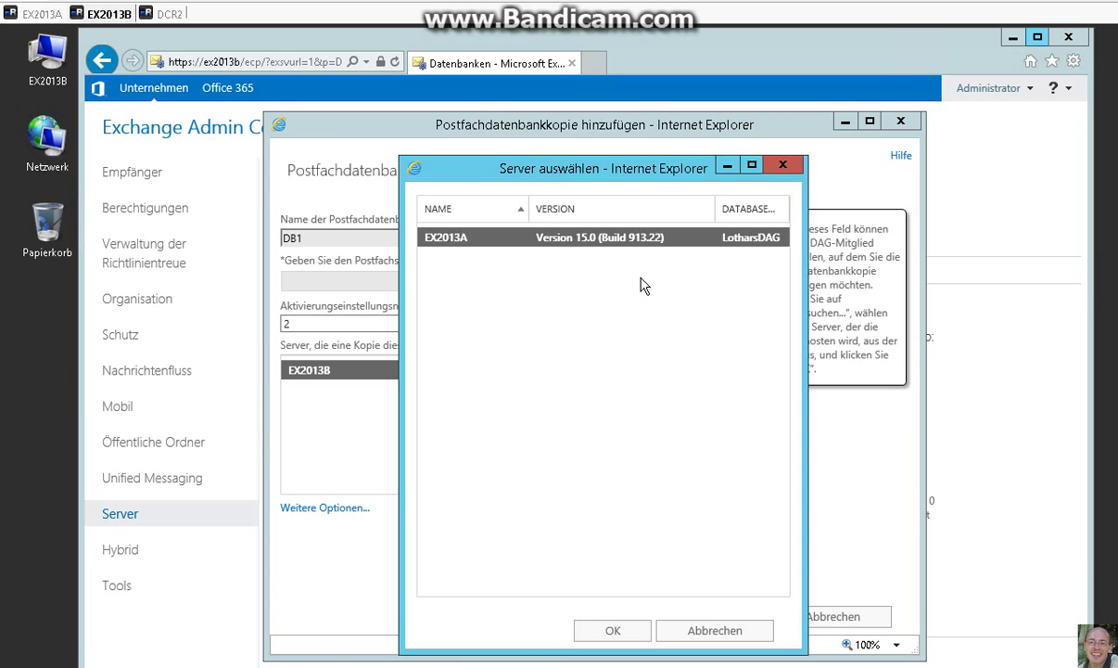
pyautogui.click(605, 630)
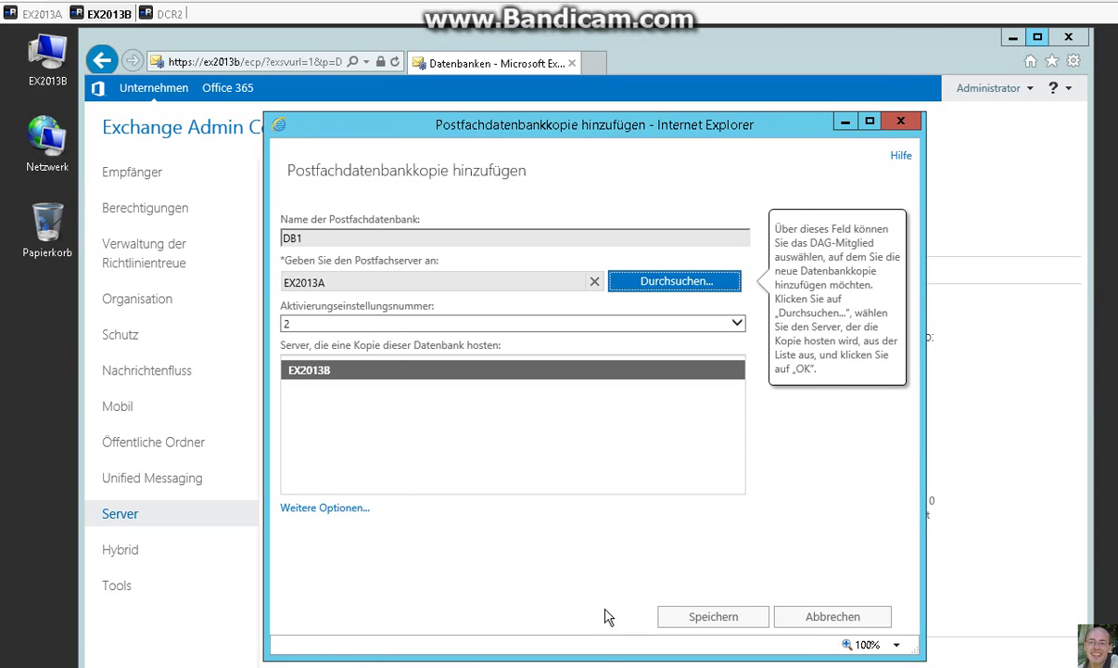
pyautogui.click(712, 617)
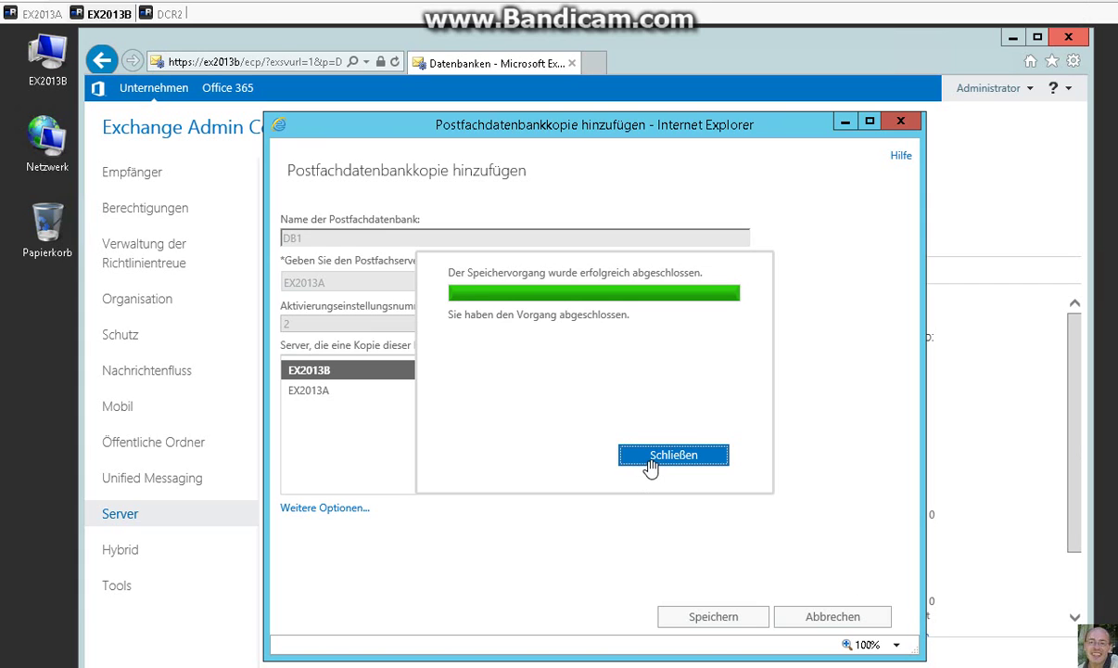
pyautogui.click(651, 464)
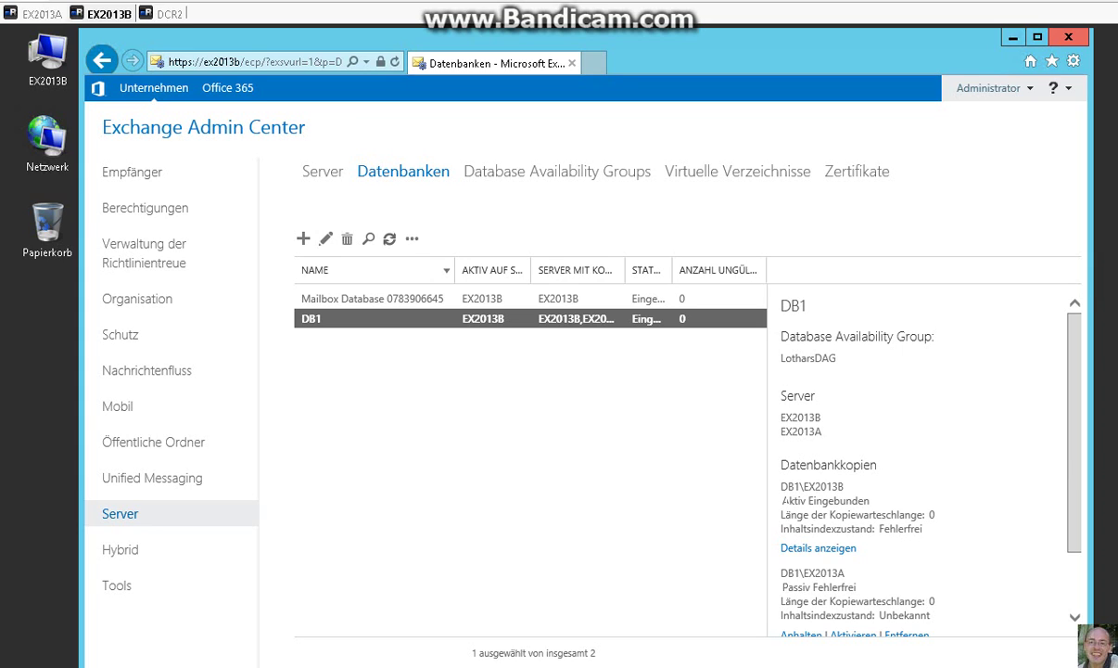
# Check DB1's active copy on EX2013B and passive copy on EX2013A, then switch to the EX2013A machine.
pyautogui.moveTo(869, 501); pyautogui.dragTo(788, 473)
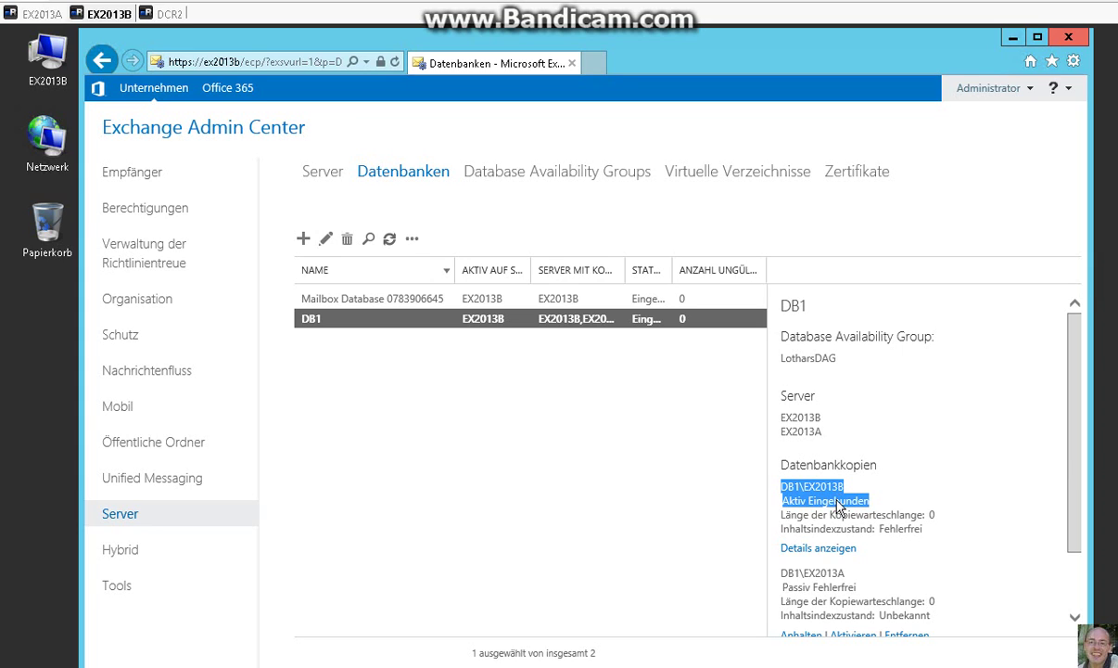
pyautogui.moveTo(1073, 458); pyautogui.dragTo(1083, 514)
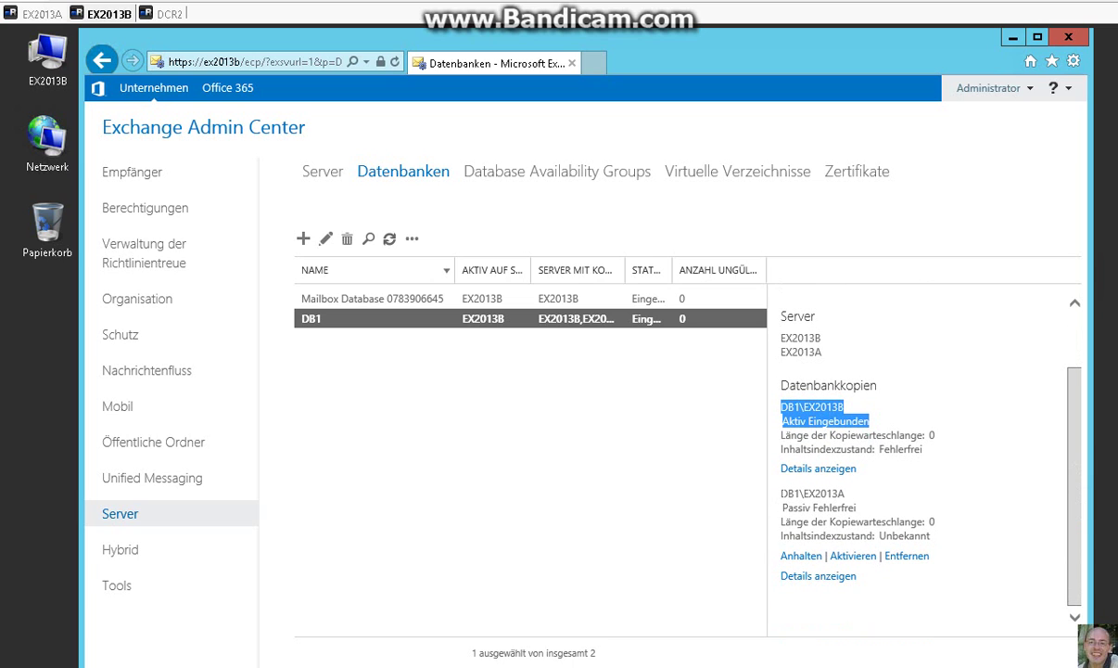
pyautogui.moveTo(780, 492); pyautogui.dragTo(878, 511)
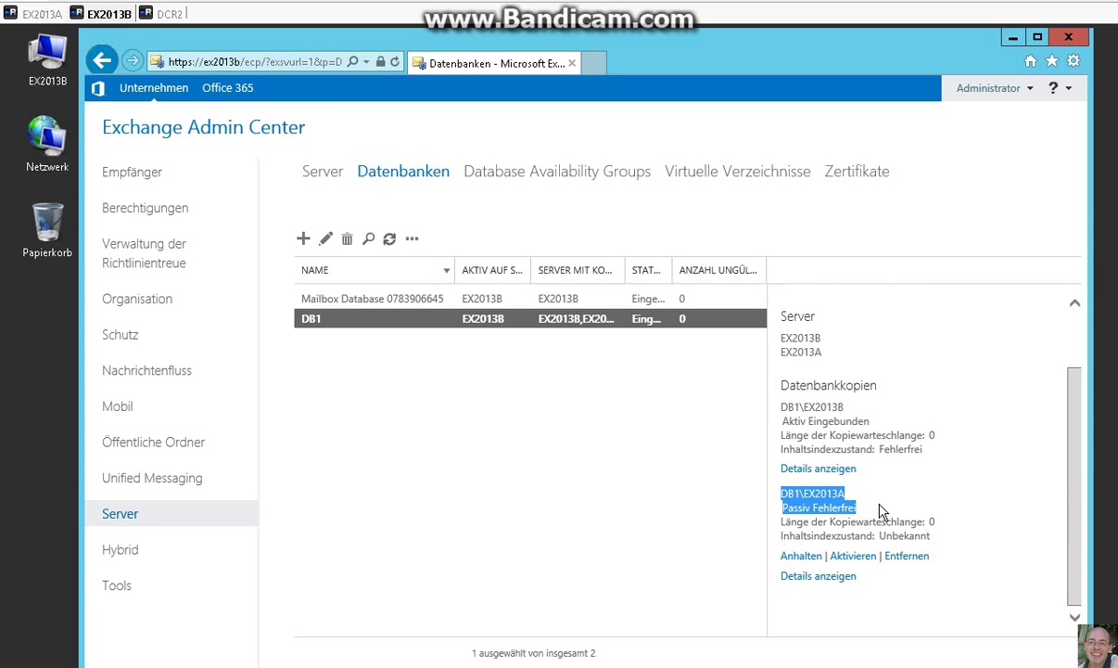
pyautogui.click(37, 14)
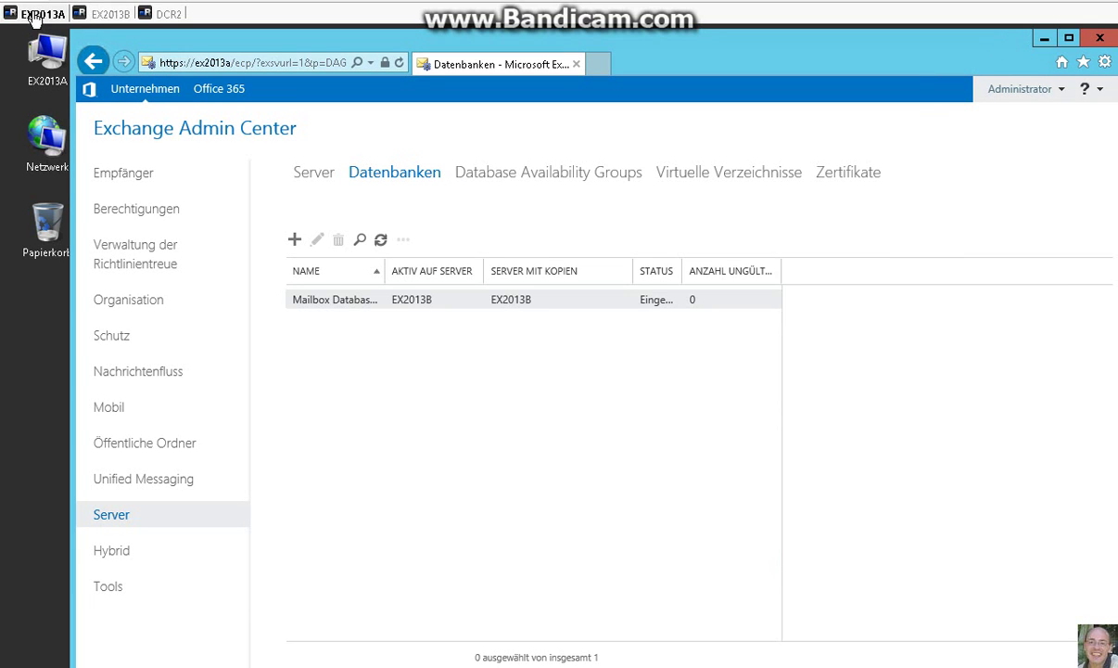
# Refresh EX2013A's database list so DB1 appears with copies on EX2013B and EX2013A.
pyautogui.click(380, 240)
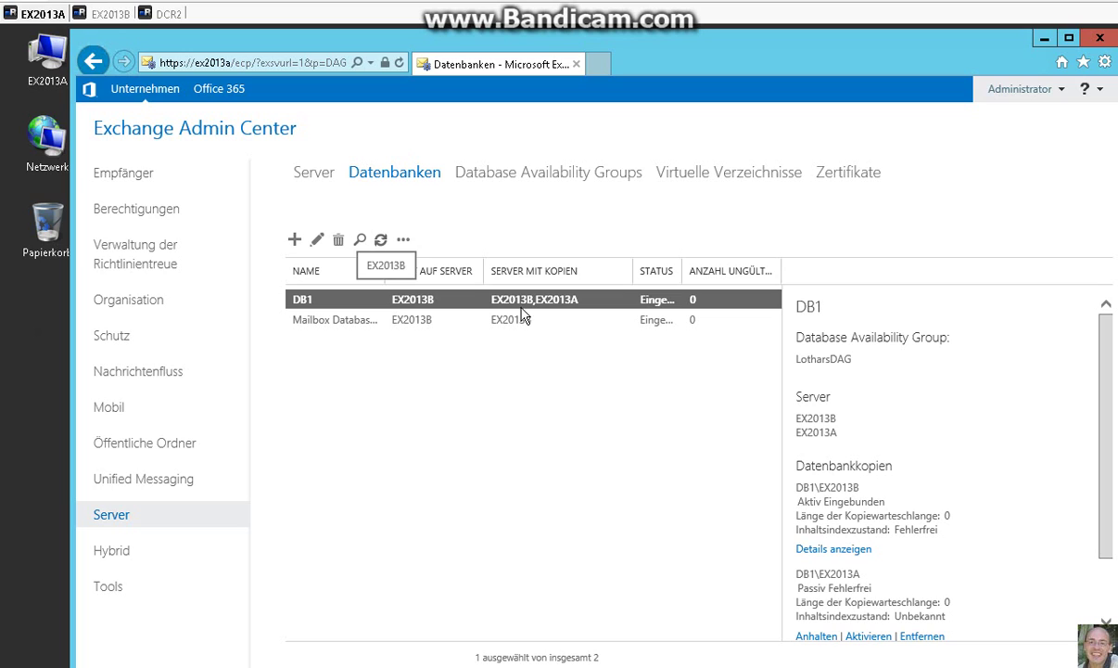